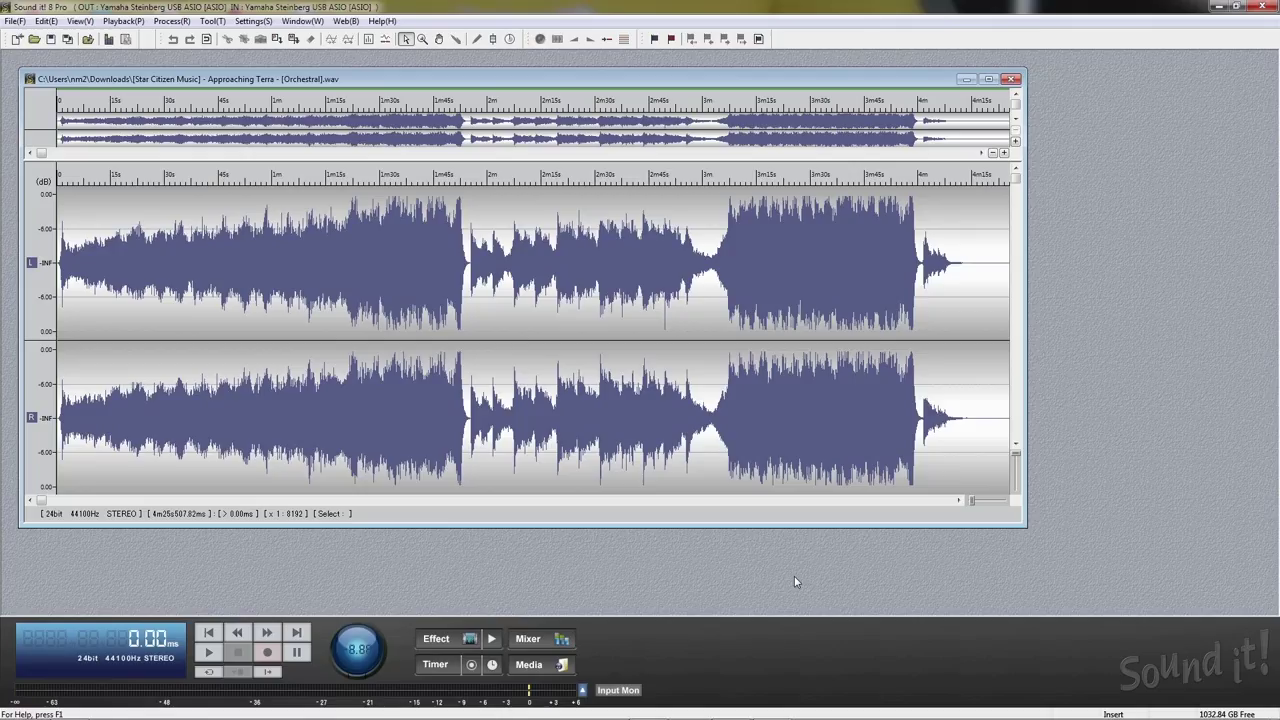
Step: Select 1m18s–1m37s and zoom into the selection start to a 4:1 sample scale
drag(337, 368, 406, 375)
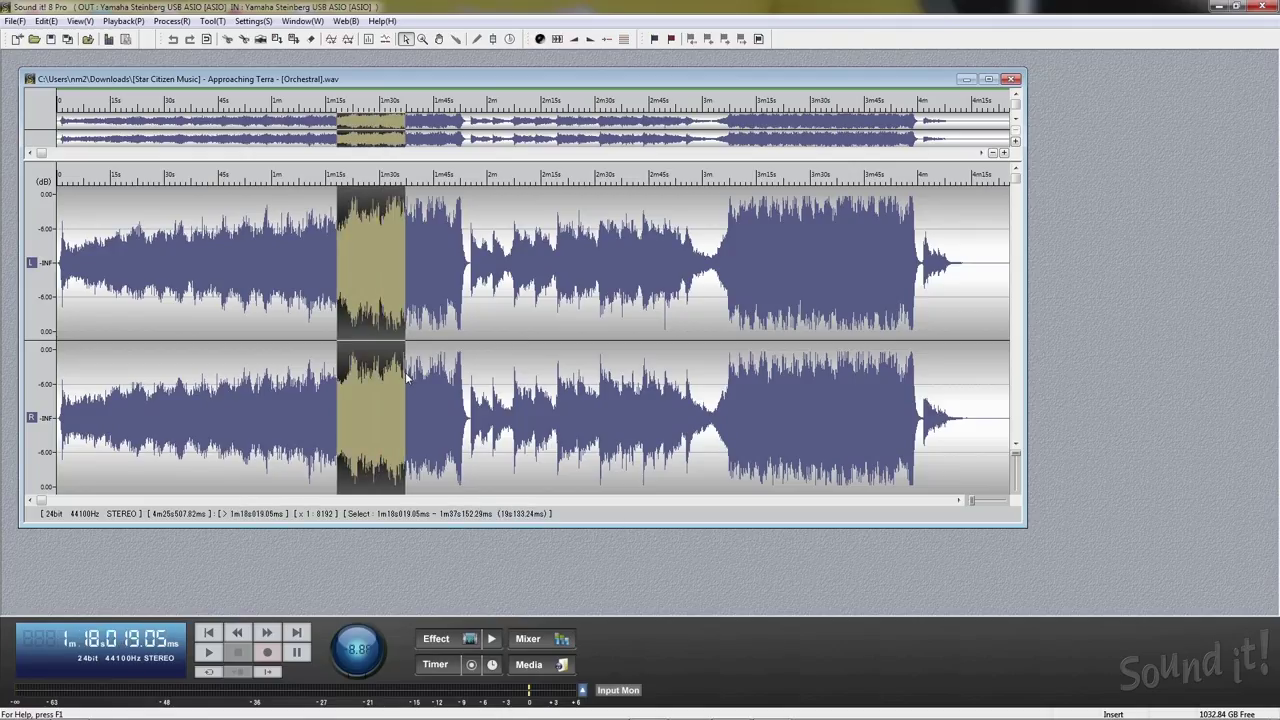
click(422, 41)
click(335, 257)
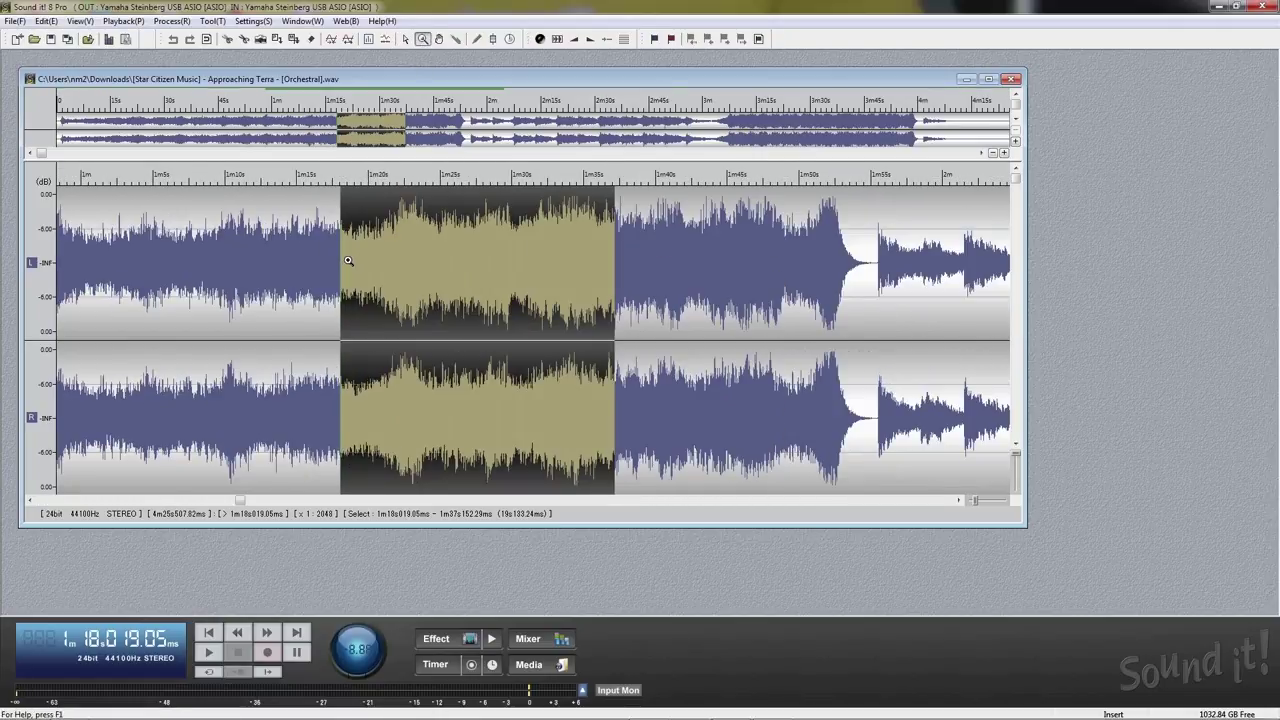
click(345, 260)
click(354, 260)
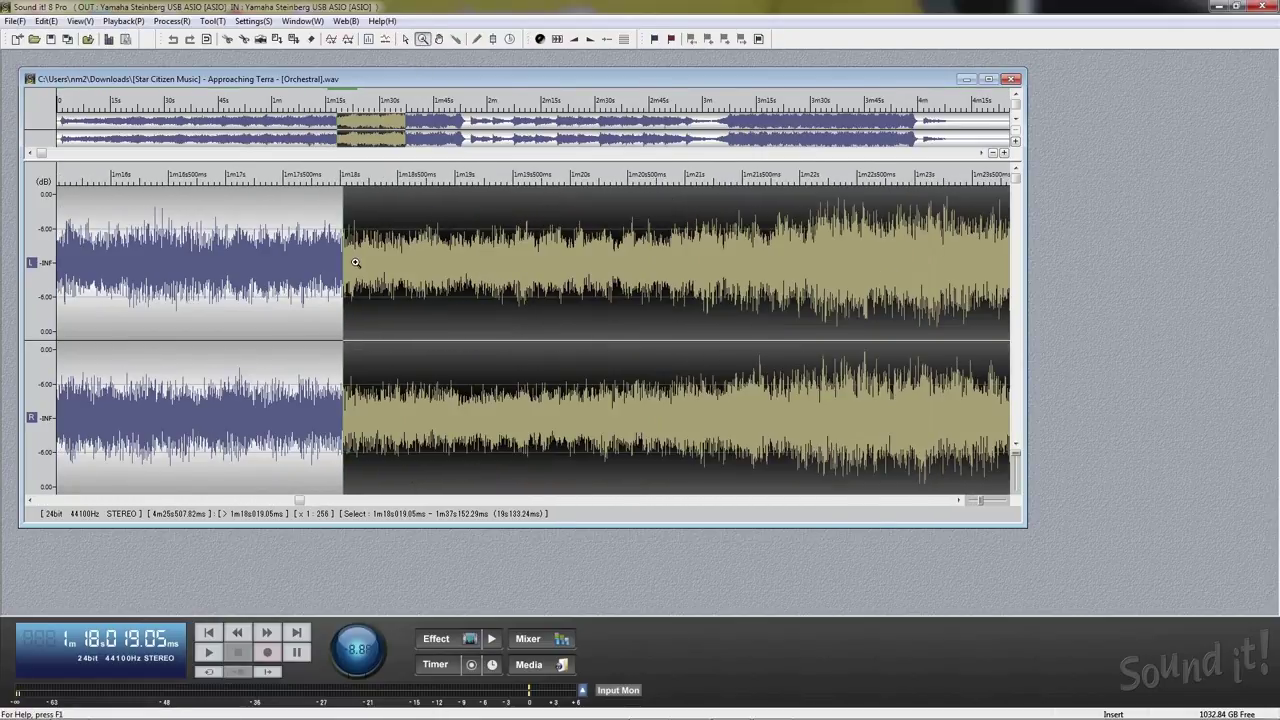
click(352, 264)
click(346, 266)
click(341, 272)
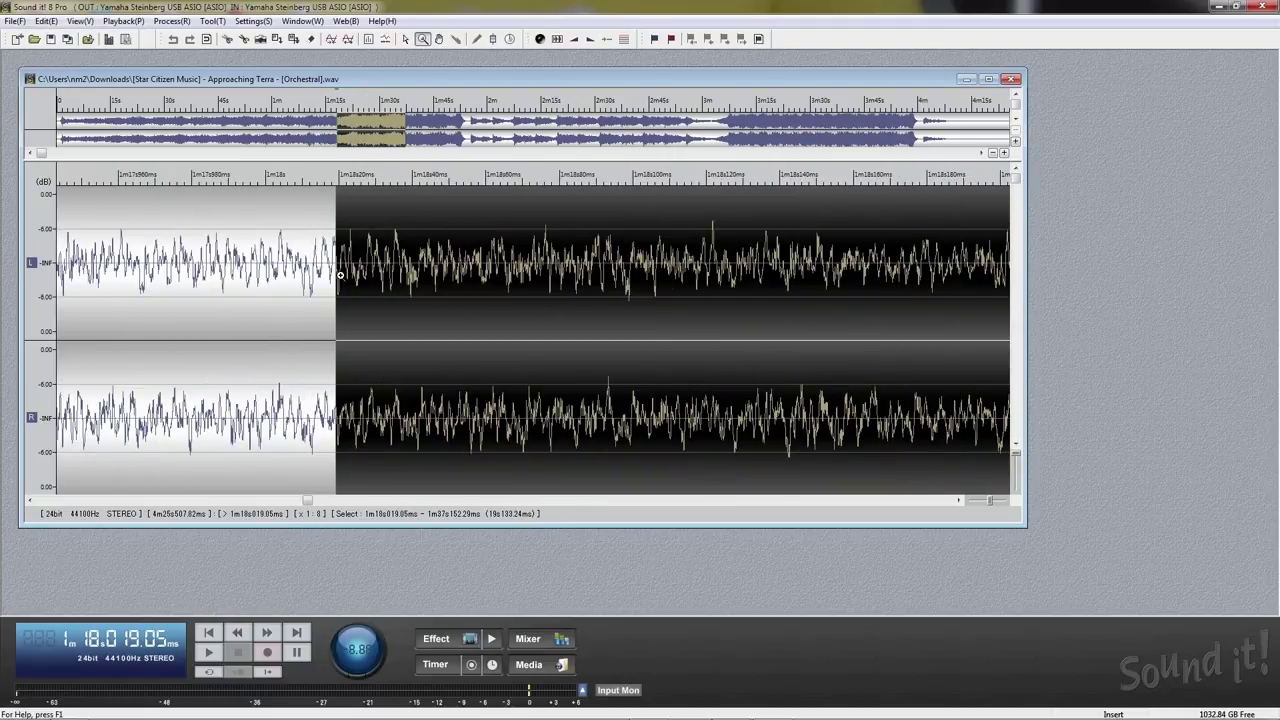
click(340, 275)
click(340, 275)
click(340, 275)
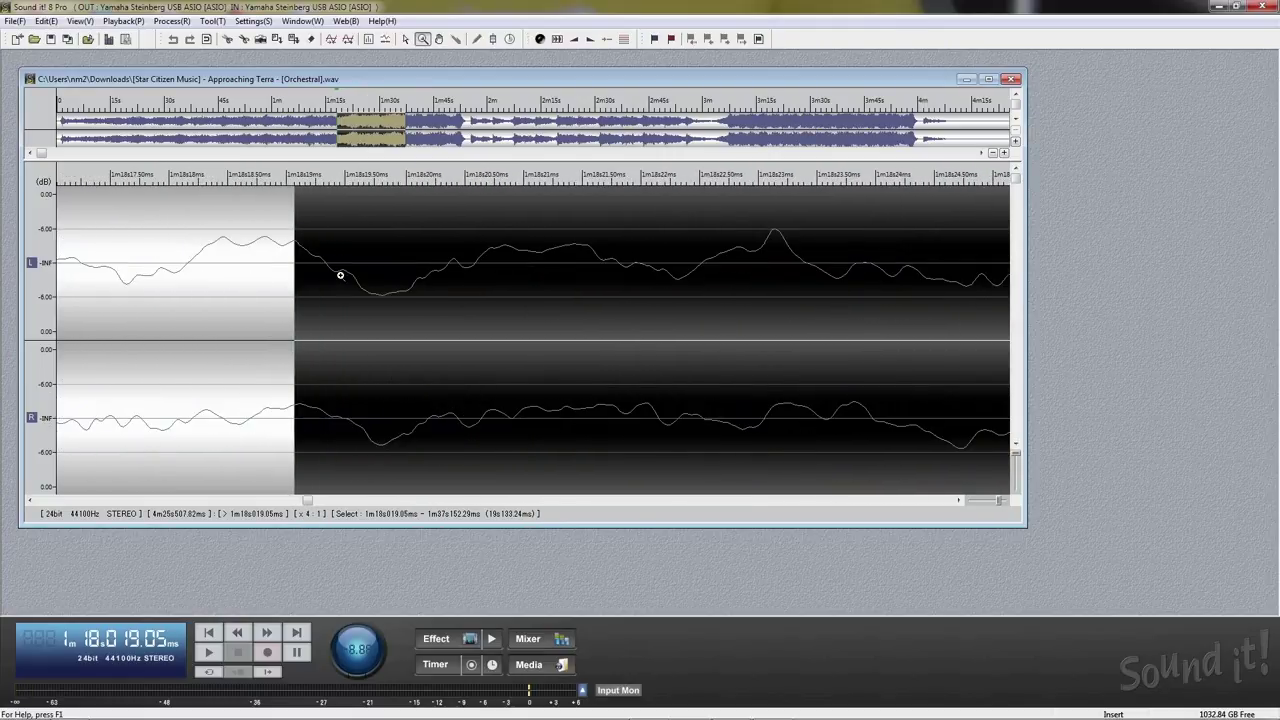
Step: Adjust the selection inward to zero crossings and zoom back out
click(46, 20)
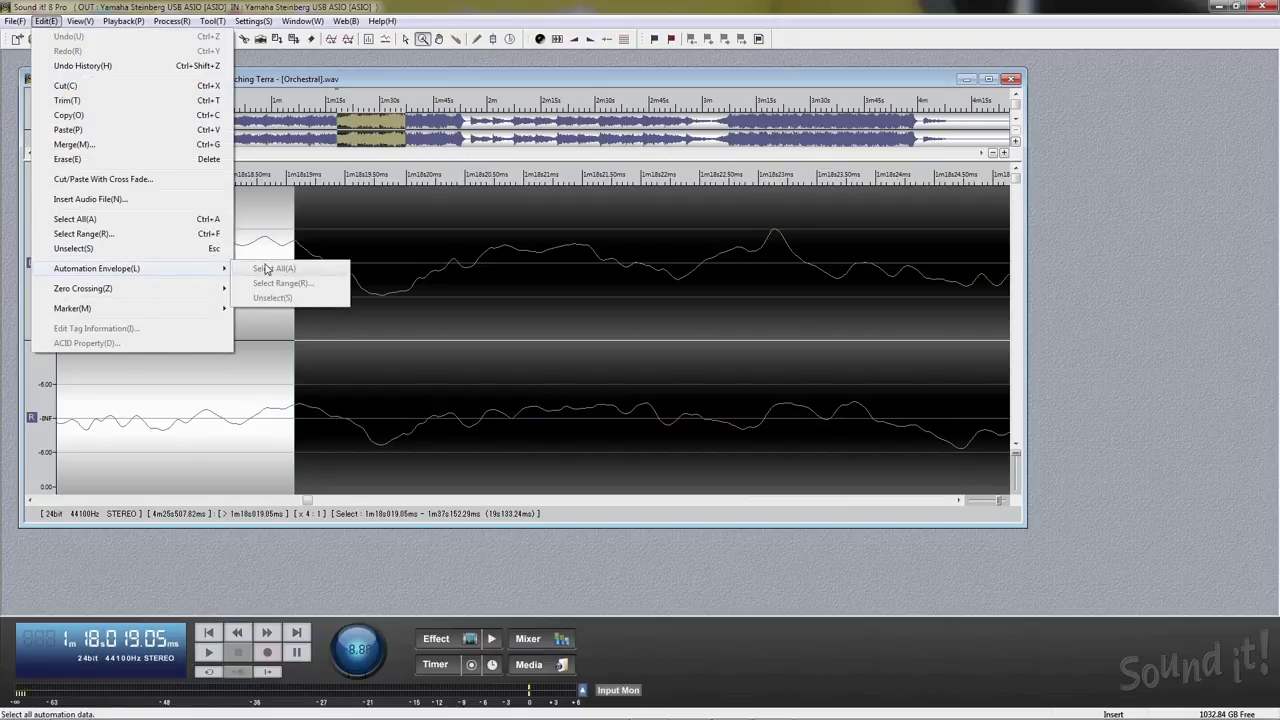
mouse_move(83, 288)
click(272, 289)
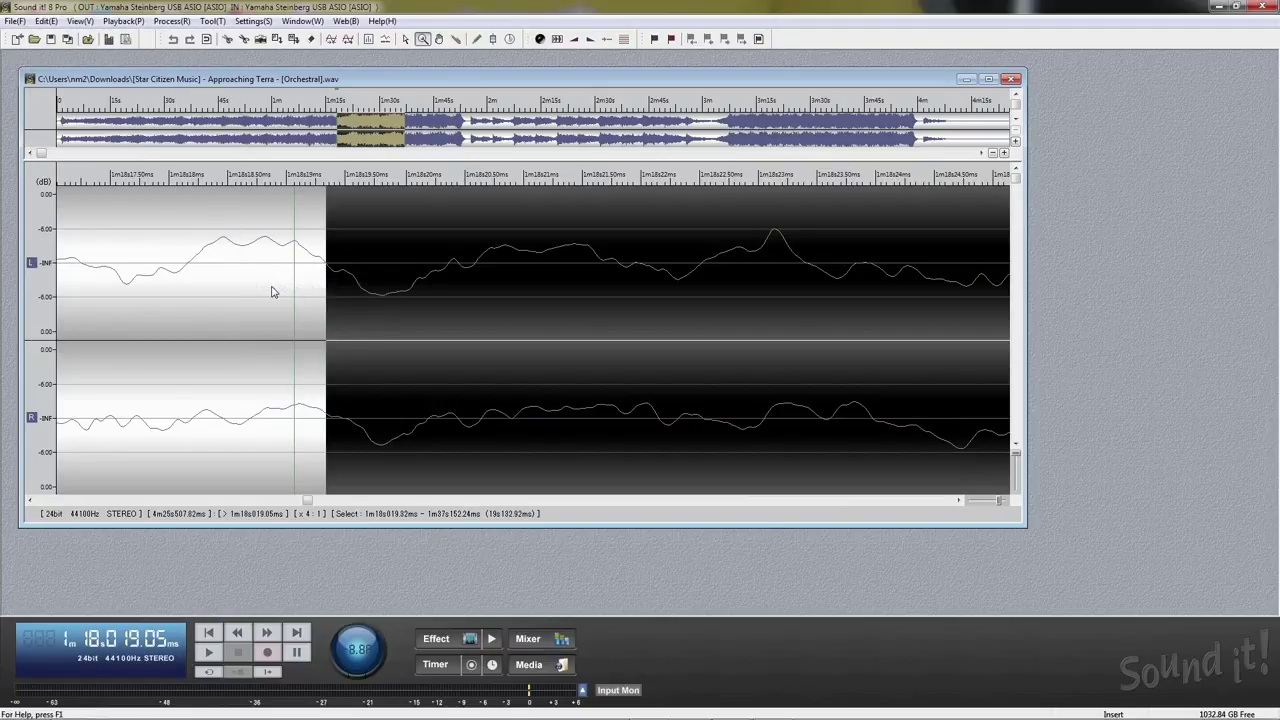
right_click(272, 291)
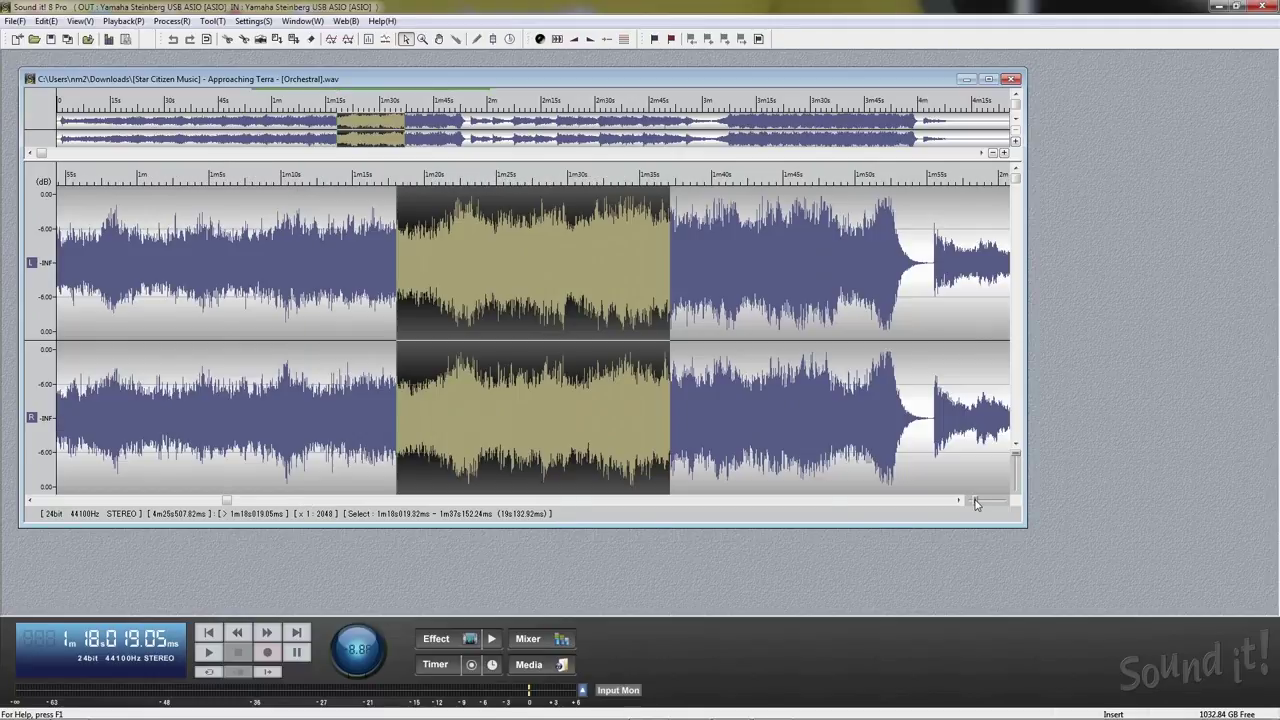
Step: Cut the passage, undo the cut, then replace the selection with silence
click(46, 20)
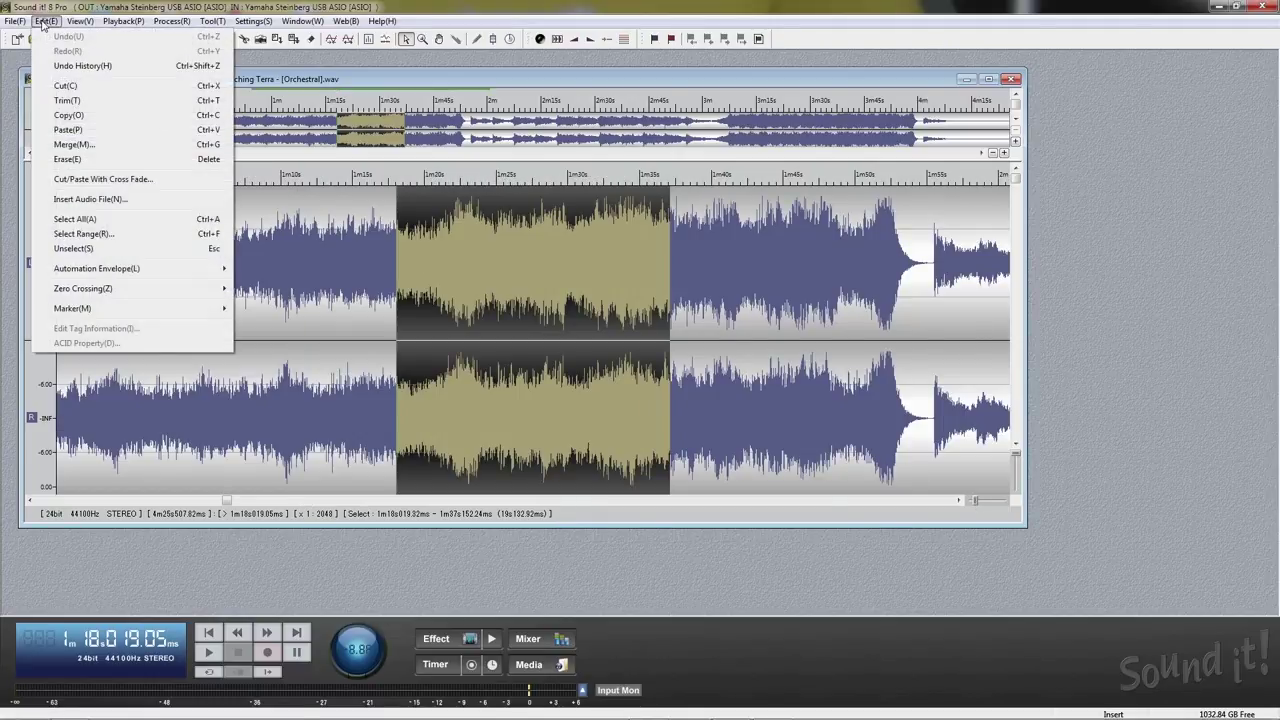
click(66, 86)
key(ctrl+z)
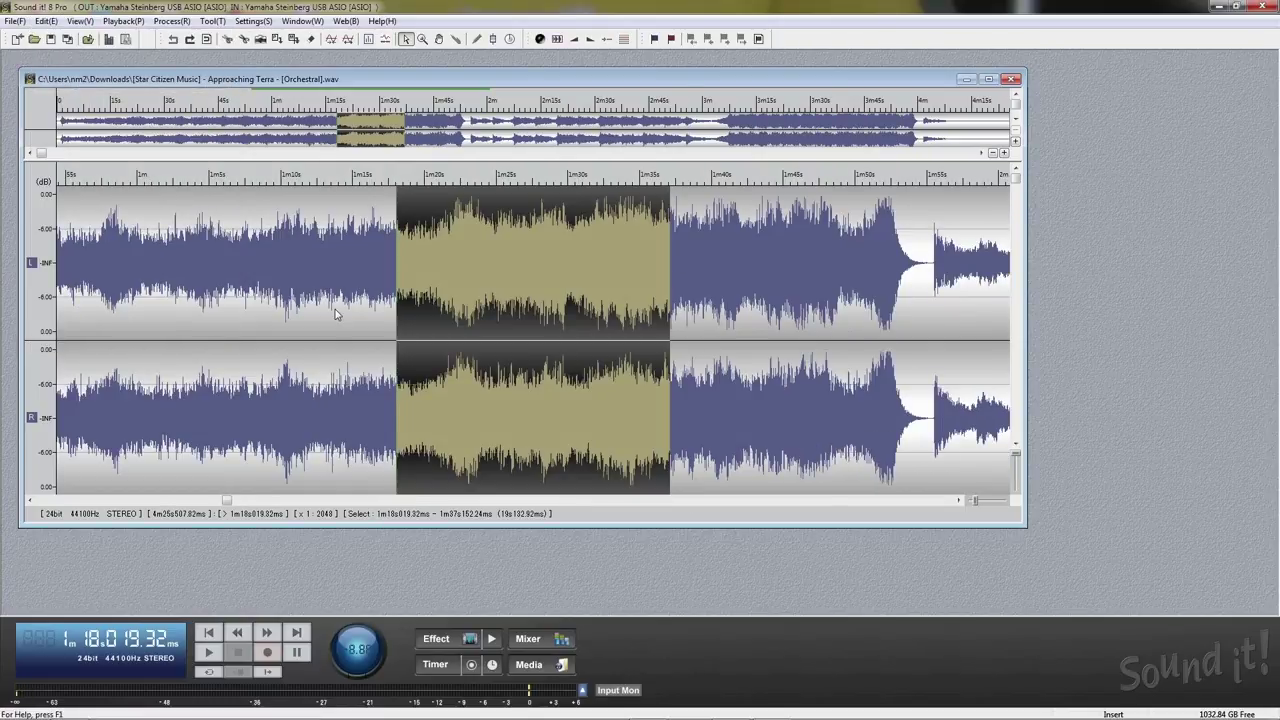
key(Delete)
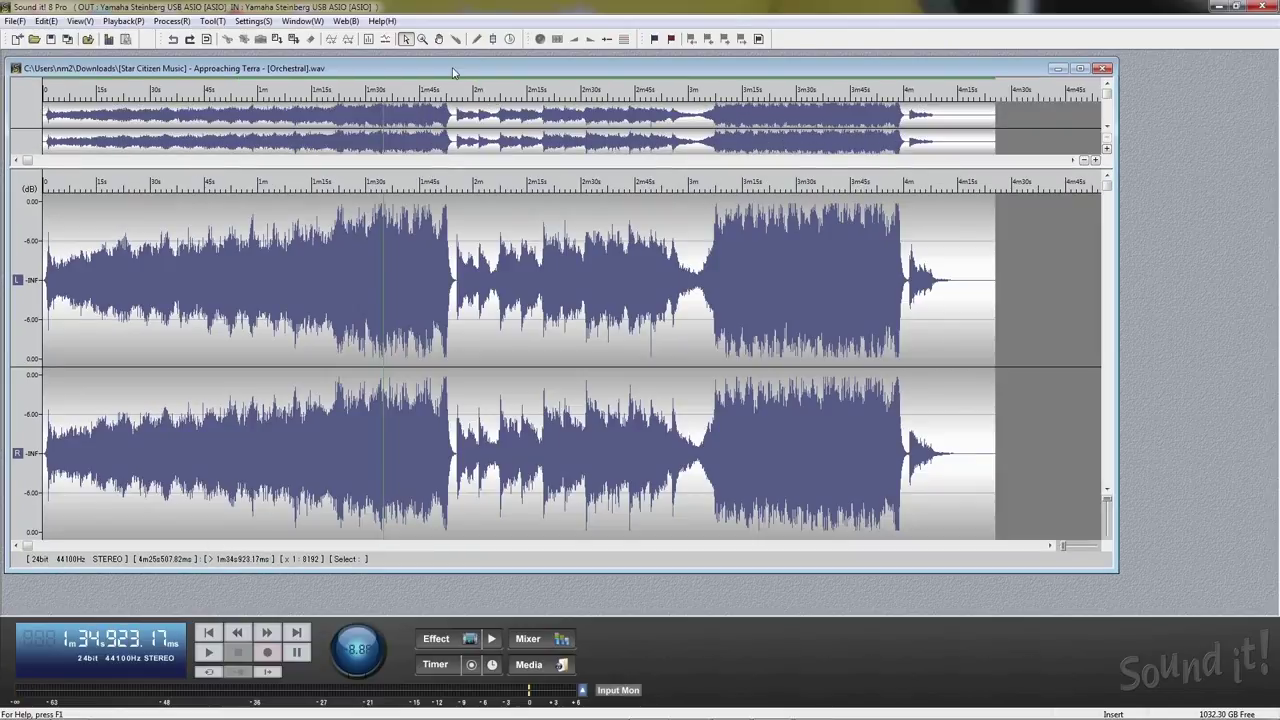
click(47, 21)
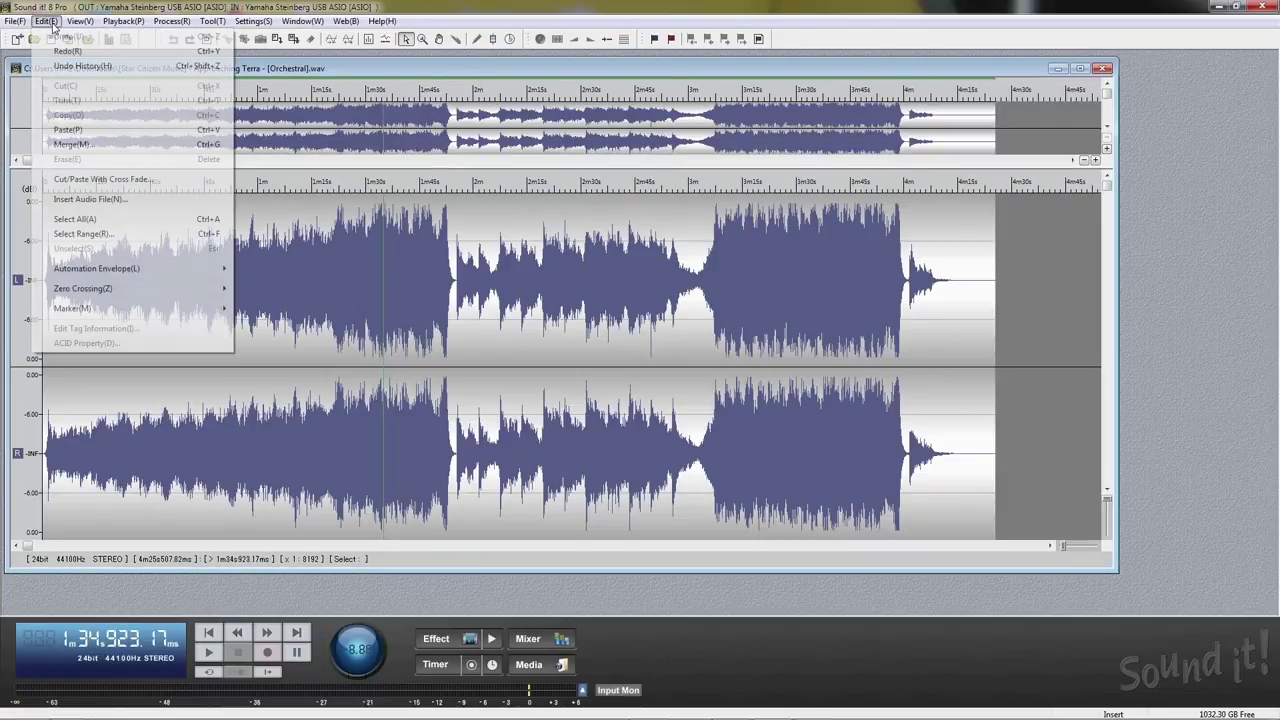
click(66, 130)
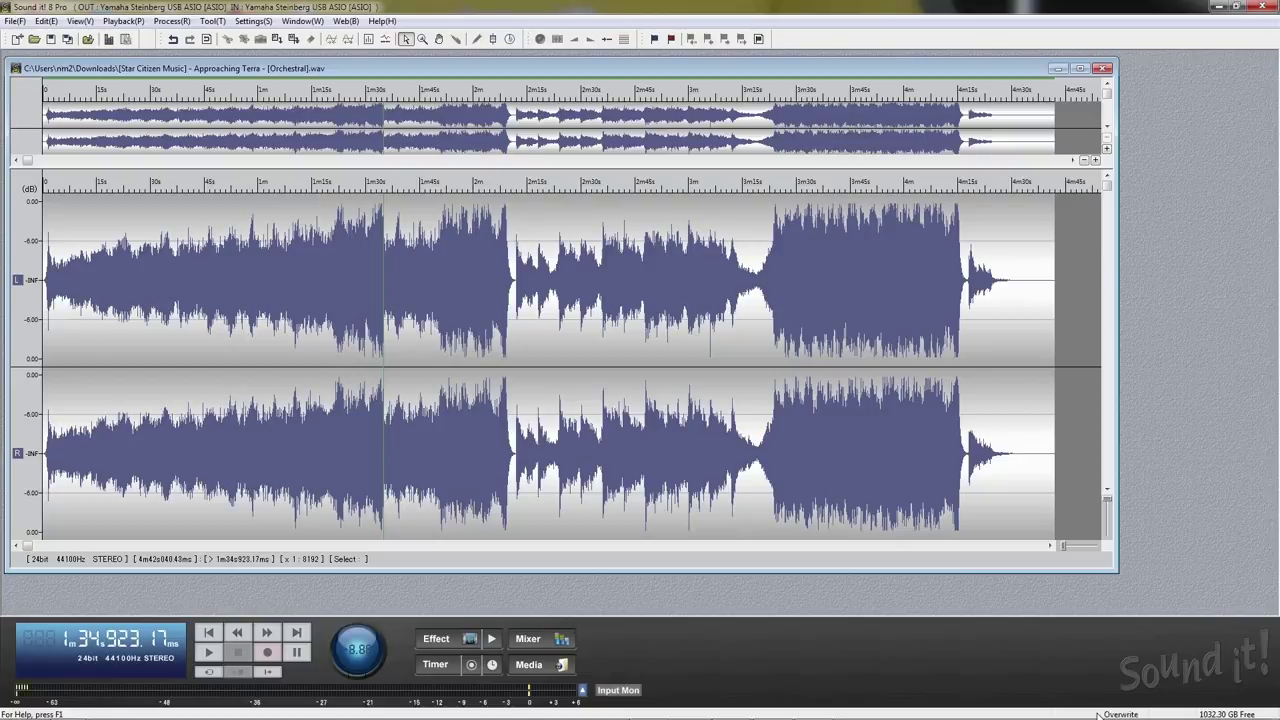
click(252, 342)
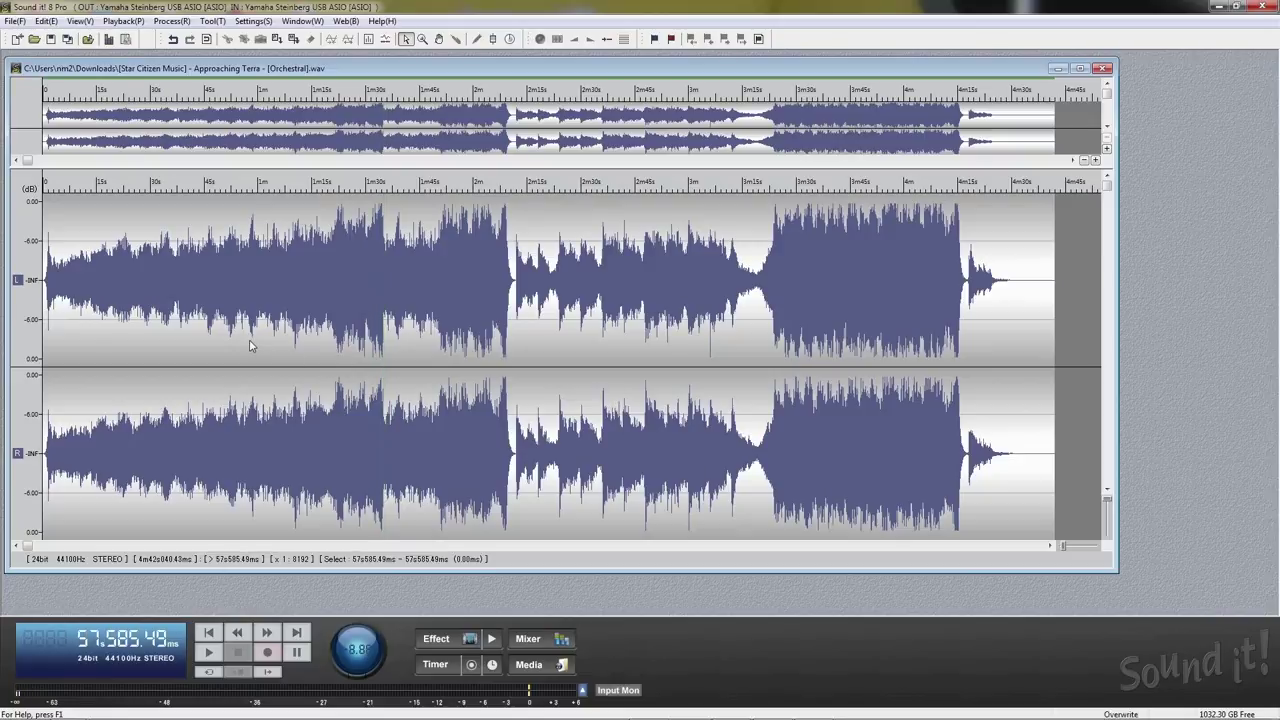
click(37, 22)
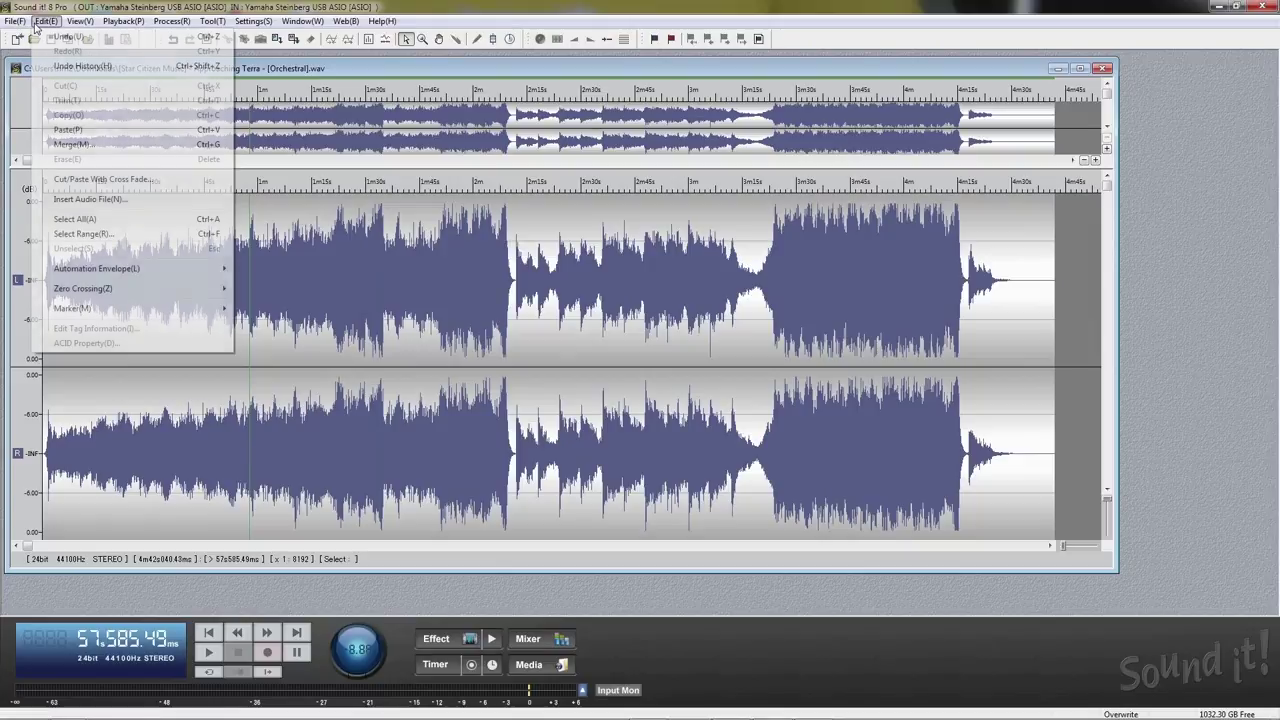
click(80, 131)
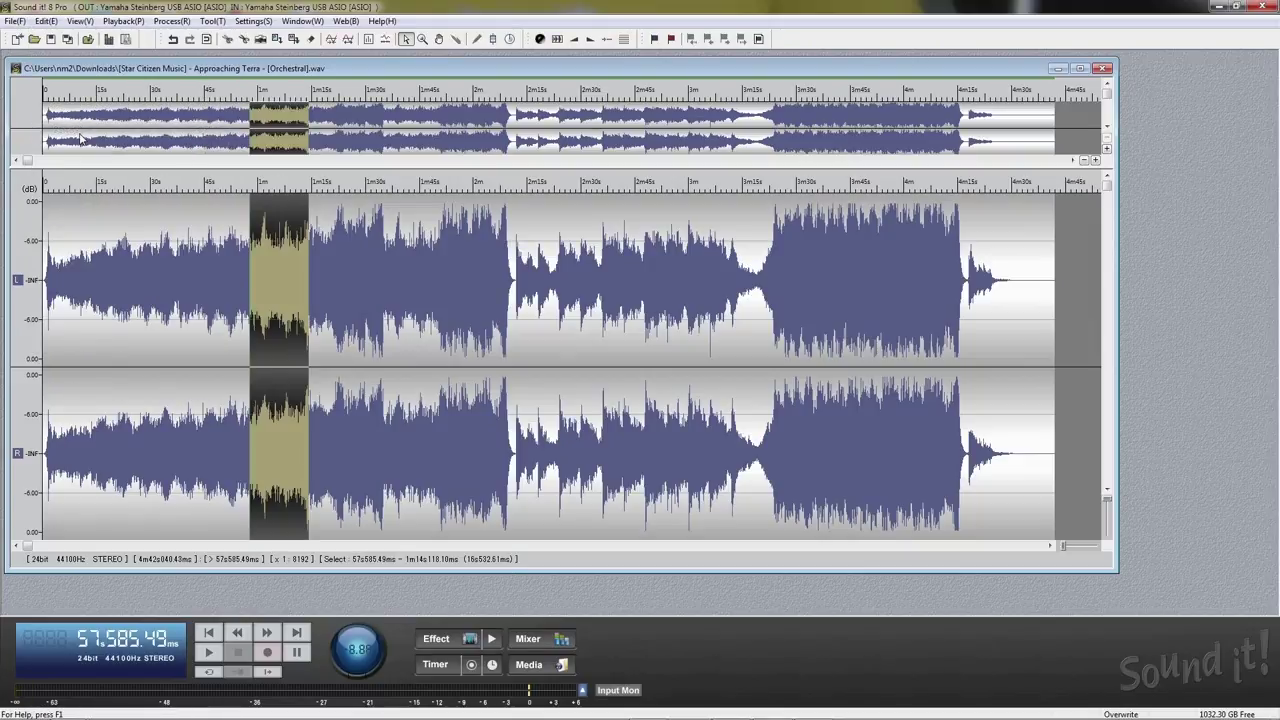
key(ctrl+z)
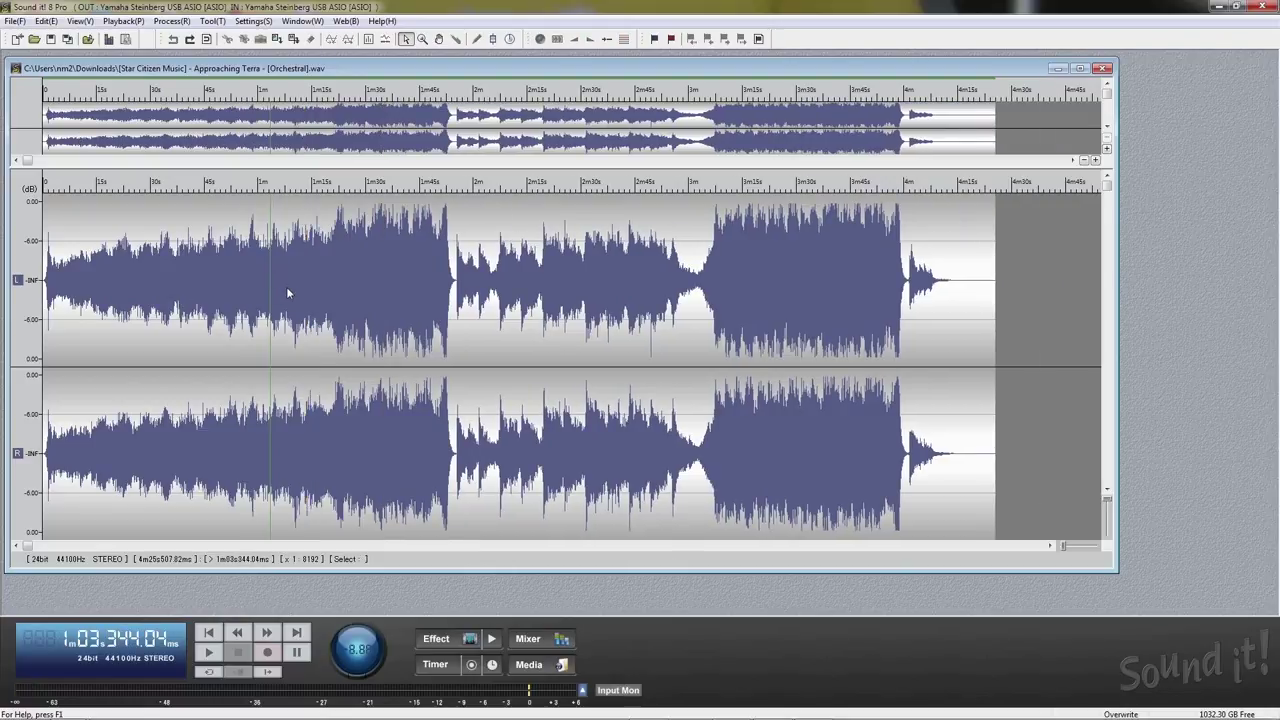
drag(287, 292, 307, 291)
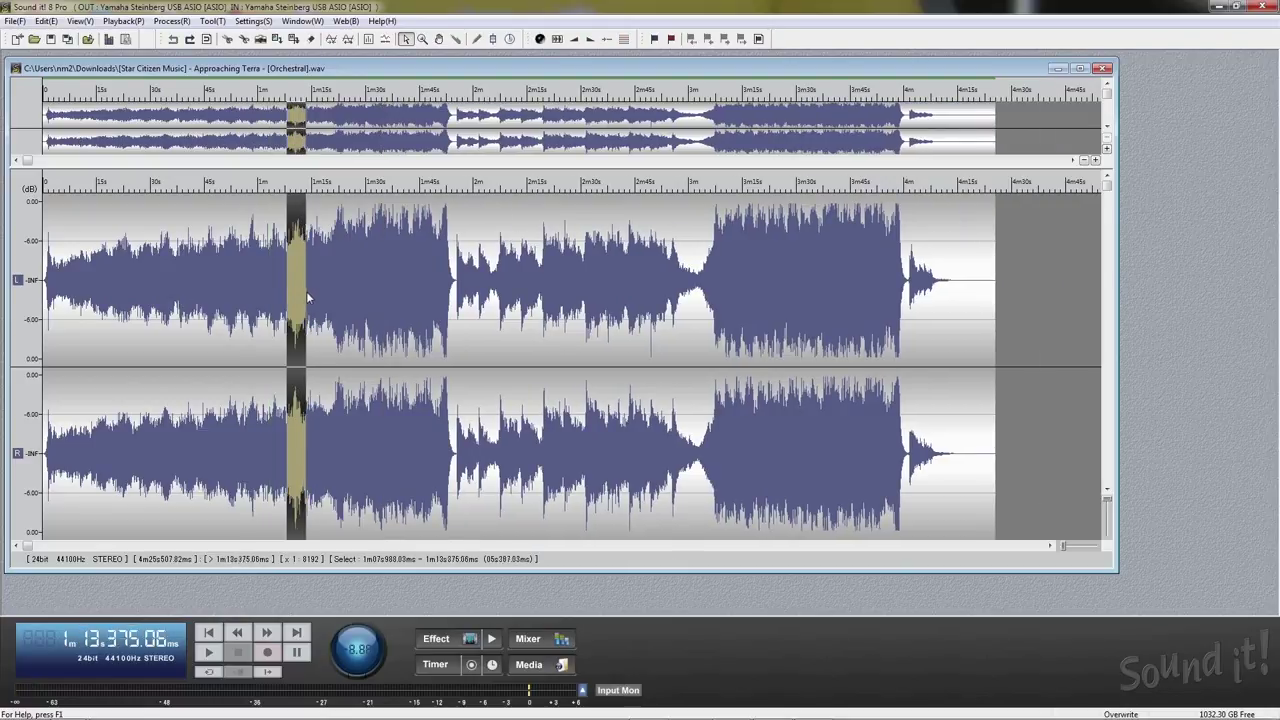
click(47, 22)
click(80, 130)
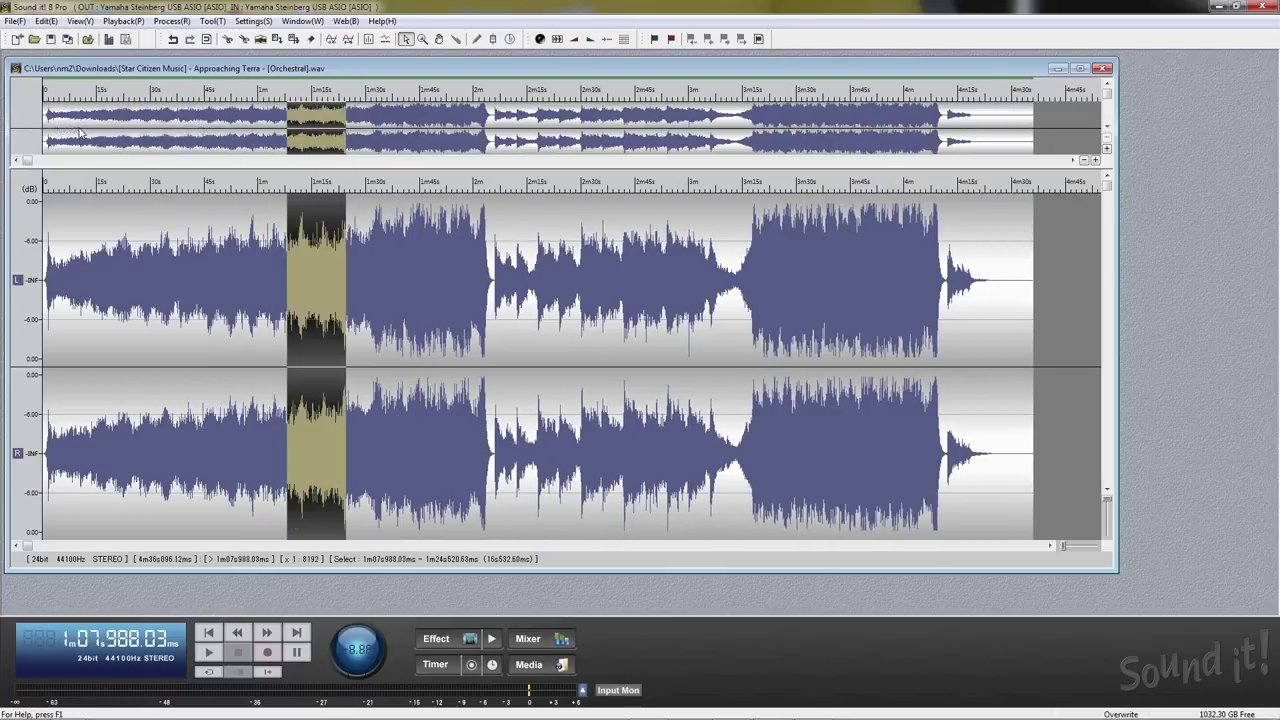
key(ctrl+z)
click(67, 310)
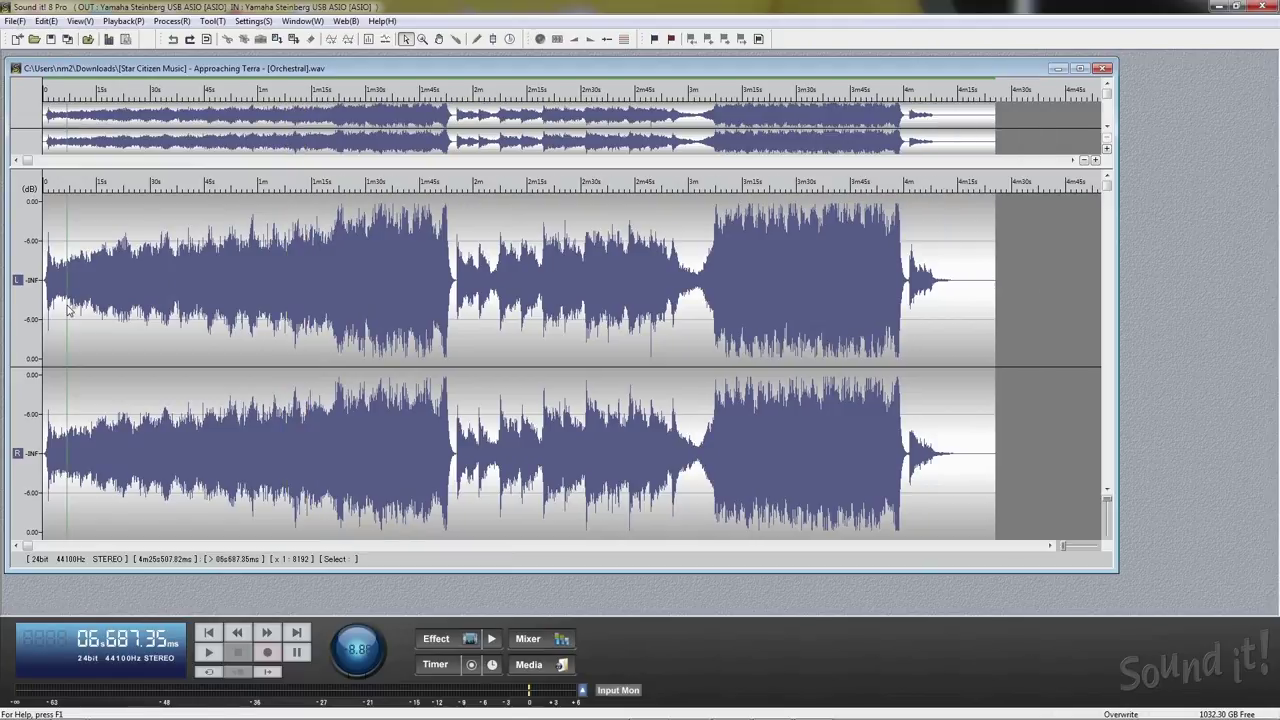
click(45, 22)
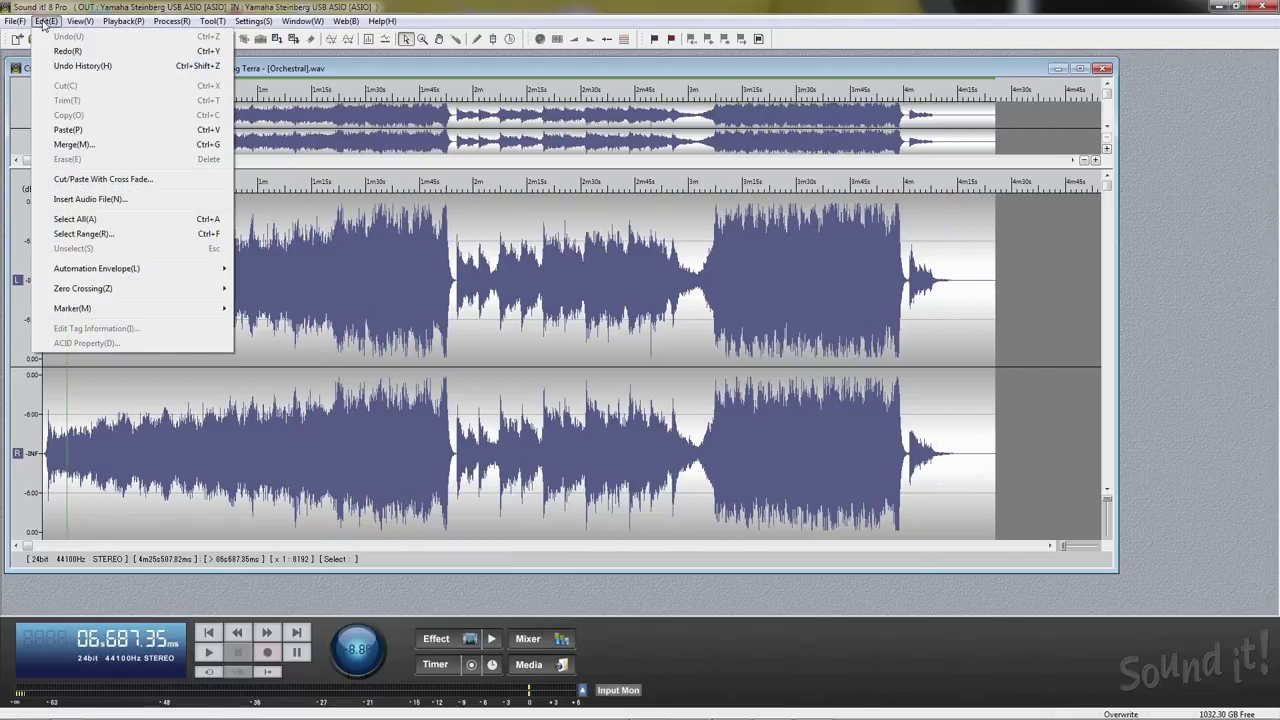
Step: Cut the stretch from about 4.8s to 10.0s out of the track
click(106, 179)
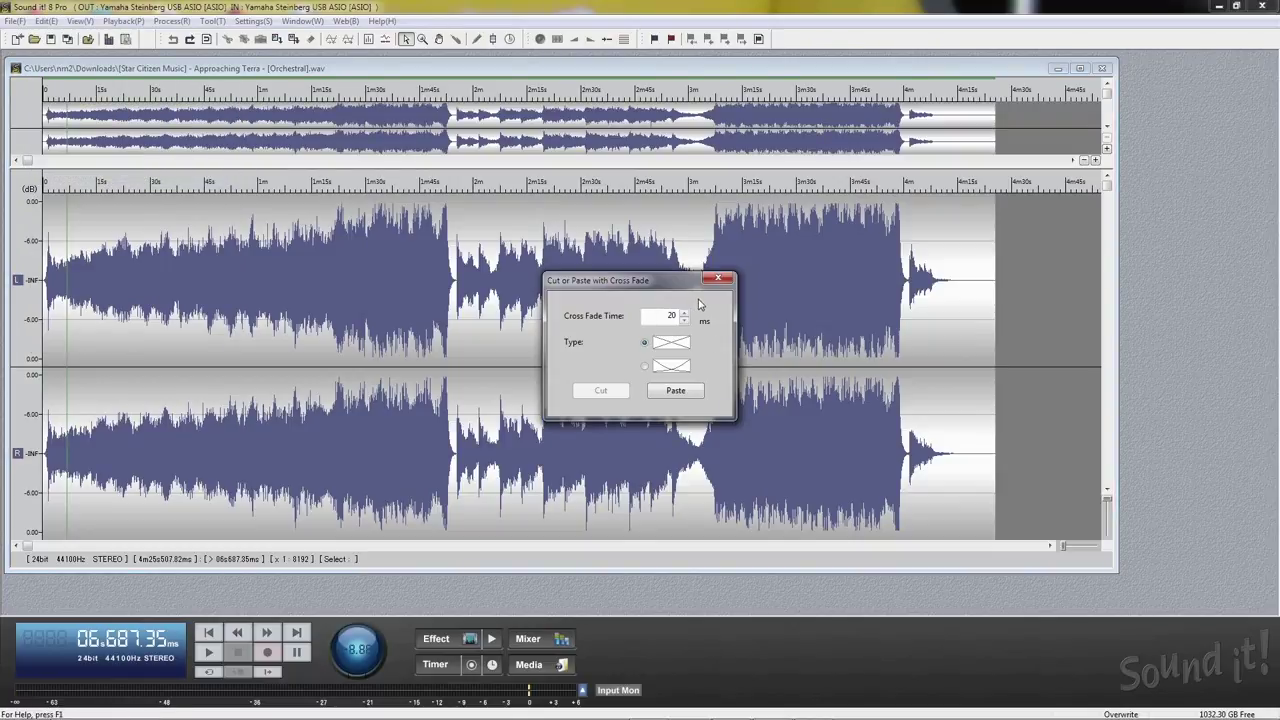
key(Escape)
drag(62, 313, 80, 313)
click(45, 20)
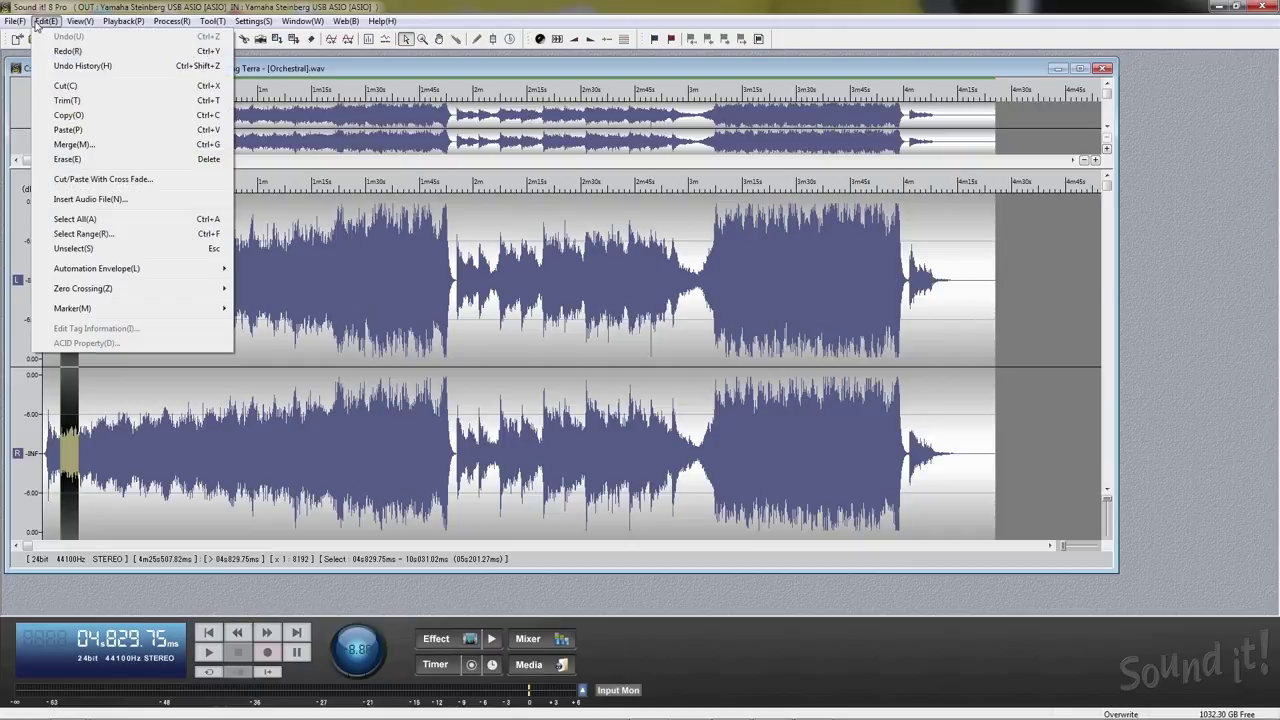
click(66, 86)
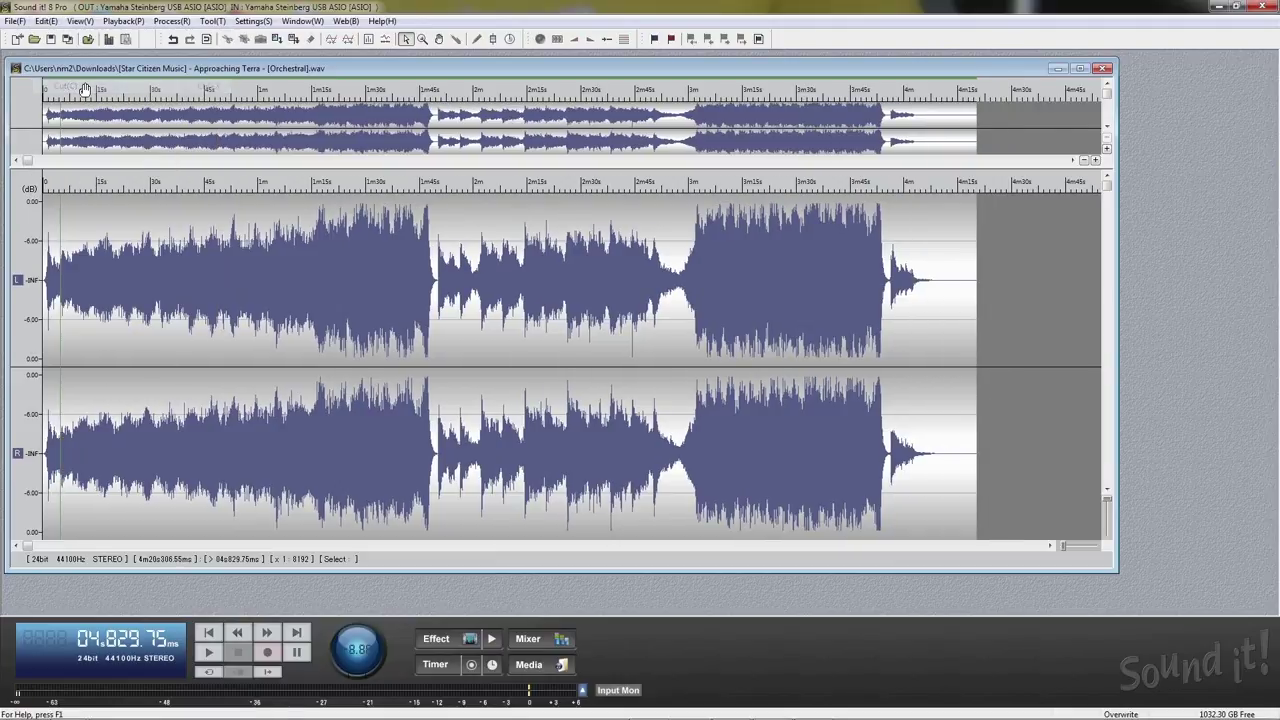
Step: Play the edit from near the beginning, then restore the cut stretch
click(55, 296)
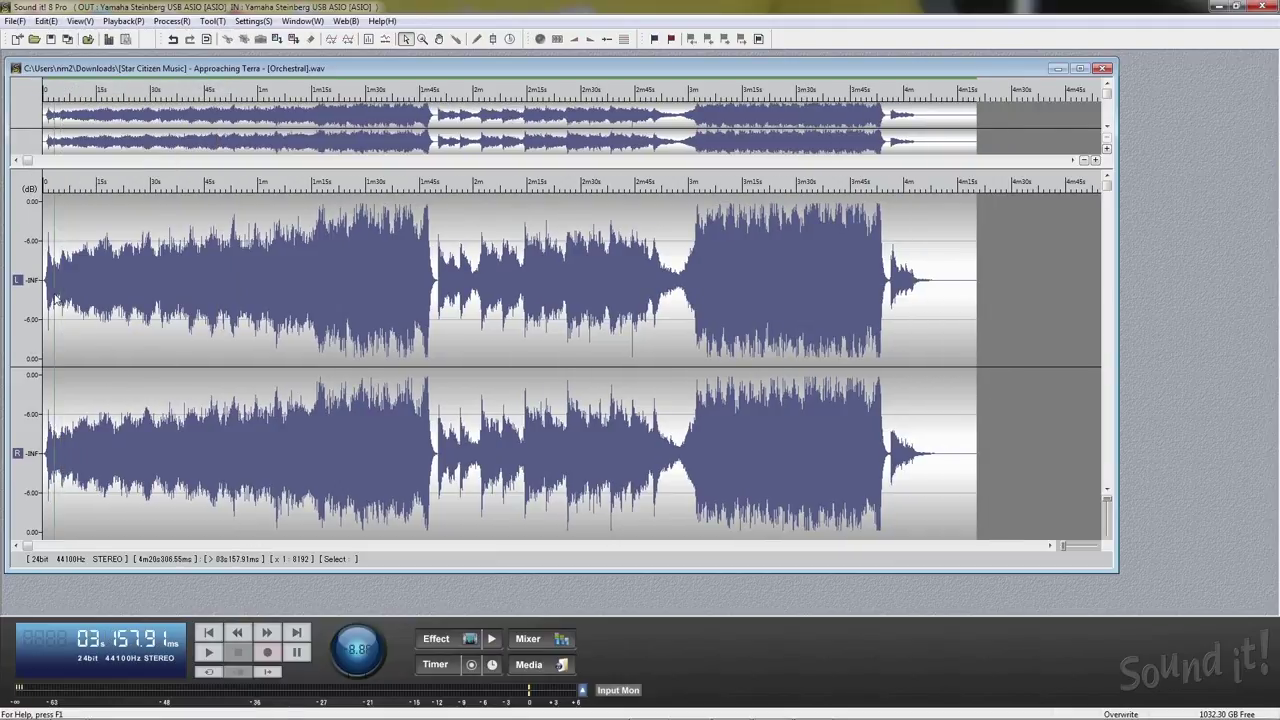
click(207, 652)
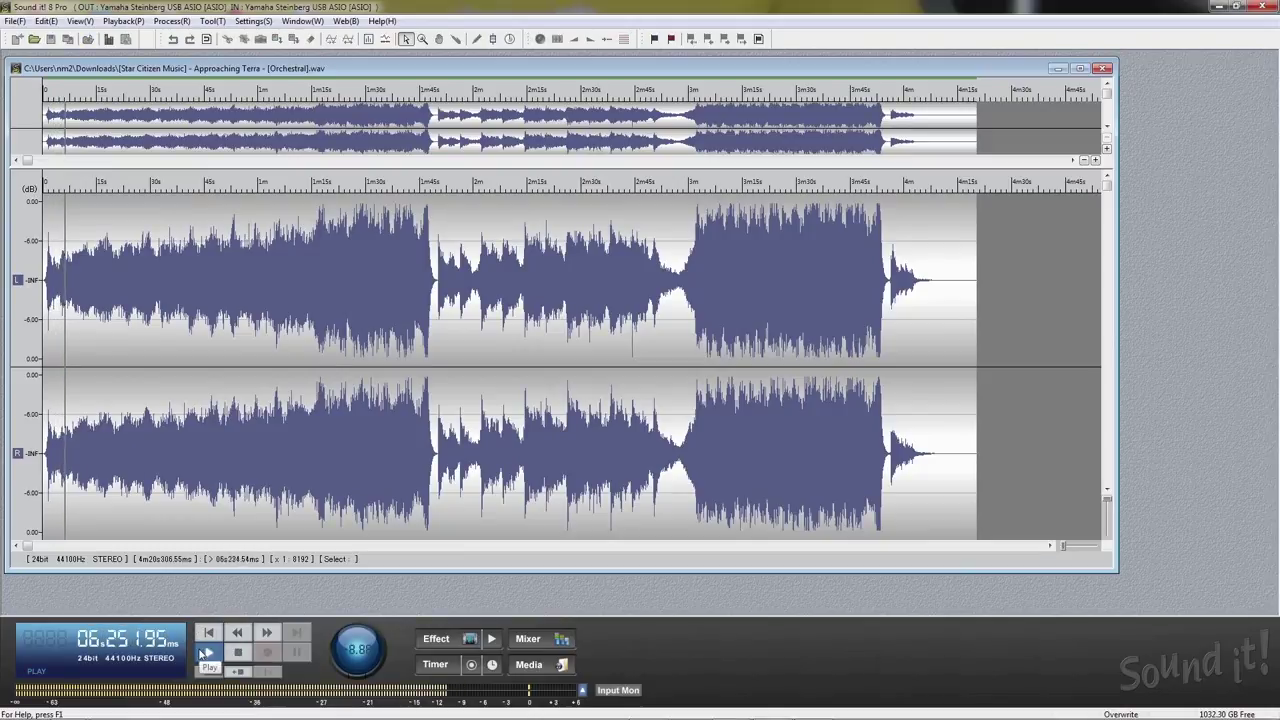
click(204, 652)
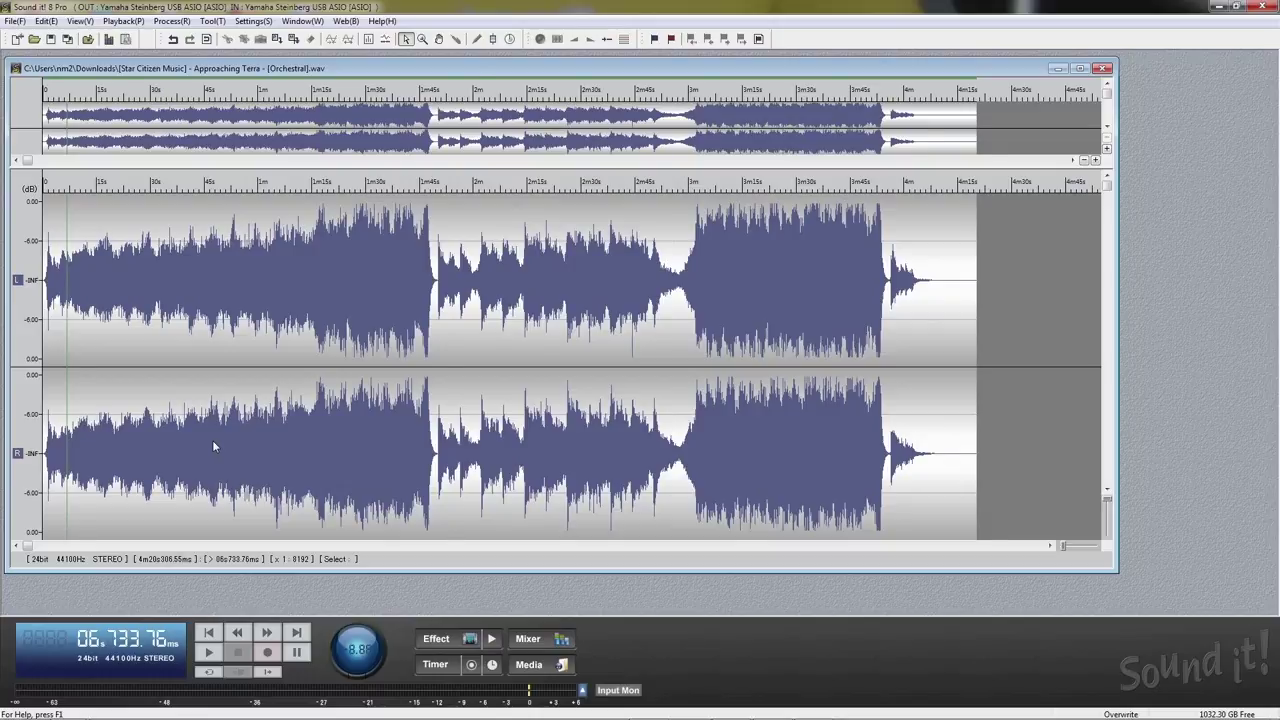
key(ctrl+v)
Step: Cut the passage with a 20 ms cross-fade and play the edited track
click(45, 21)
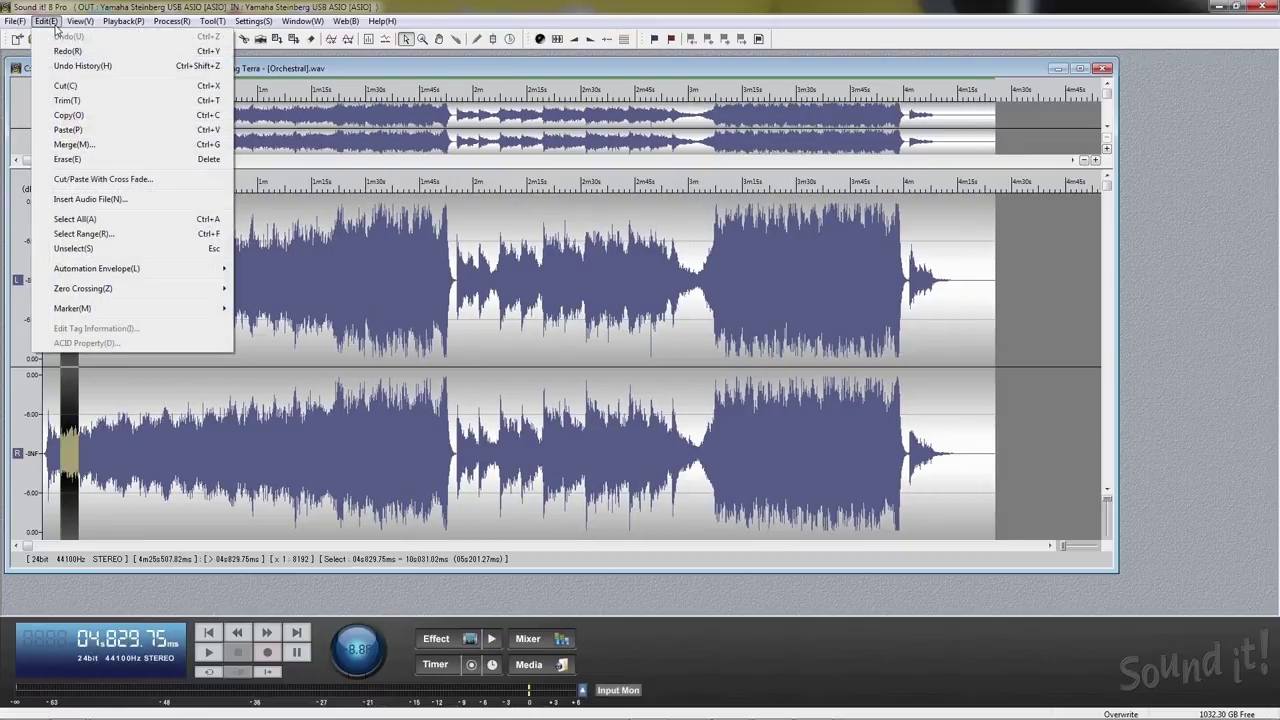
click(102, 181)
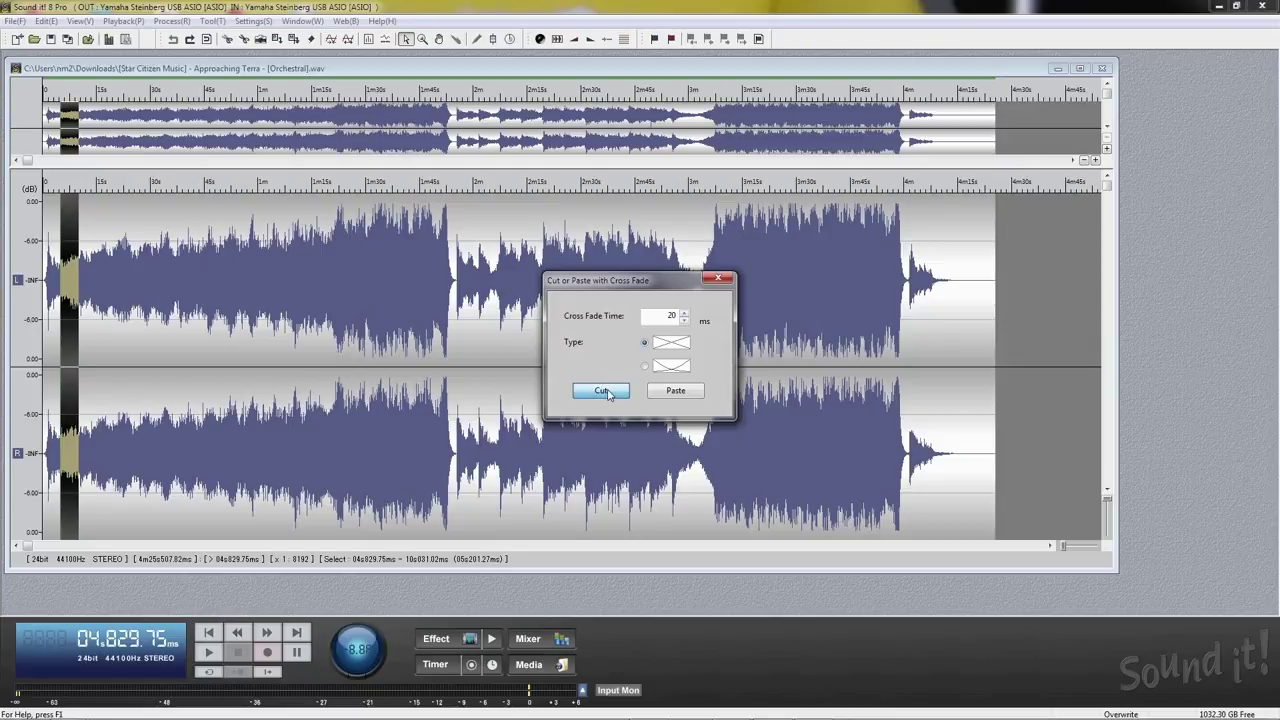
click(606, 391)
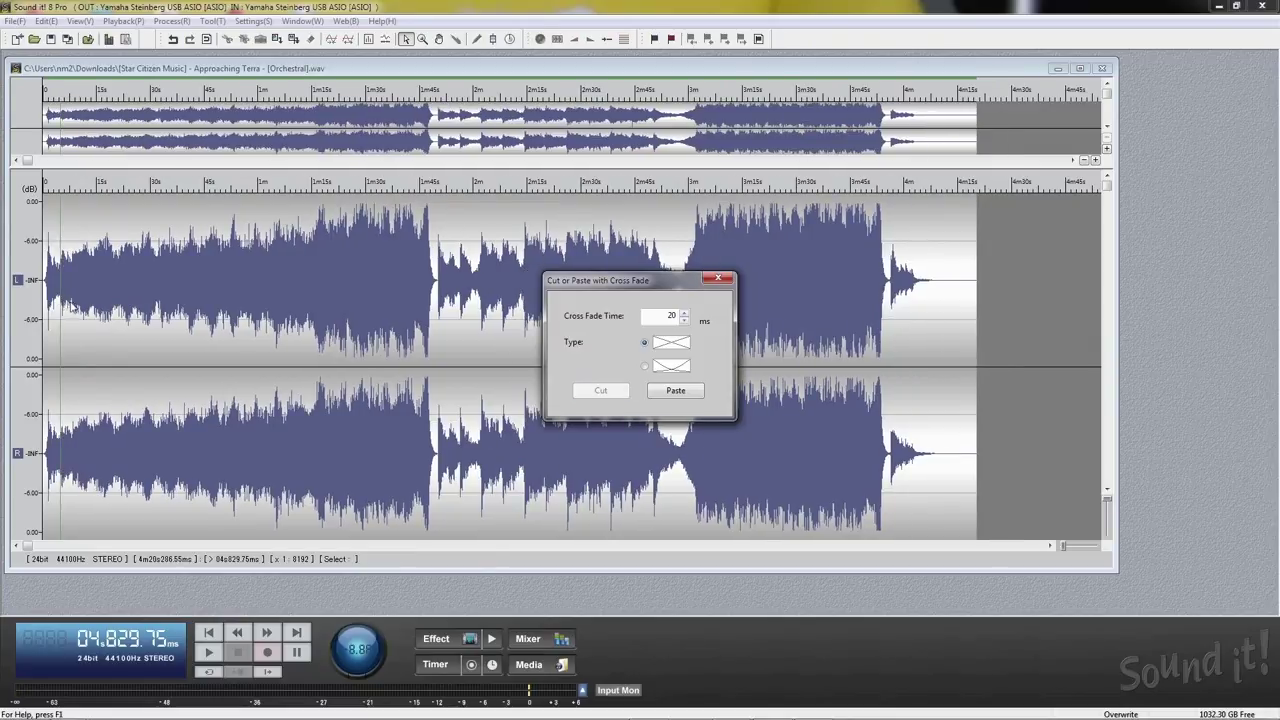
click(57, 302)
key(space)
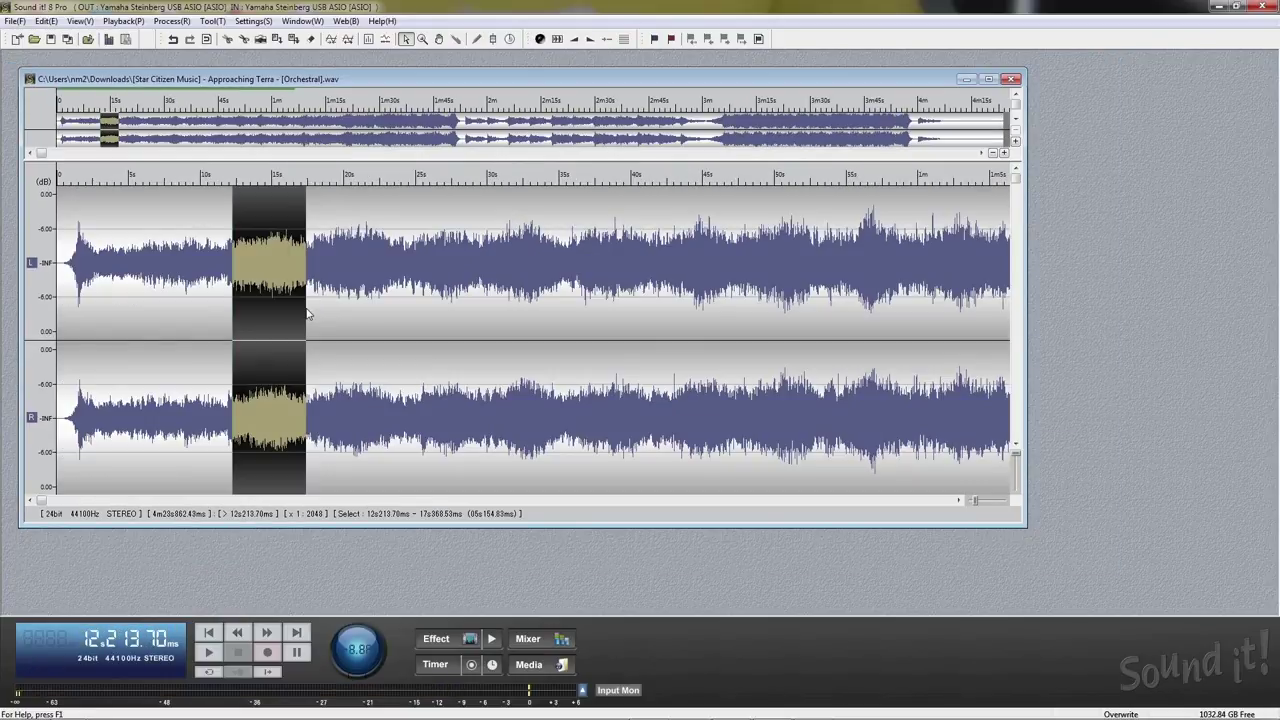
Step: Add a marker at about 44.7 seconds
click(47, 21)
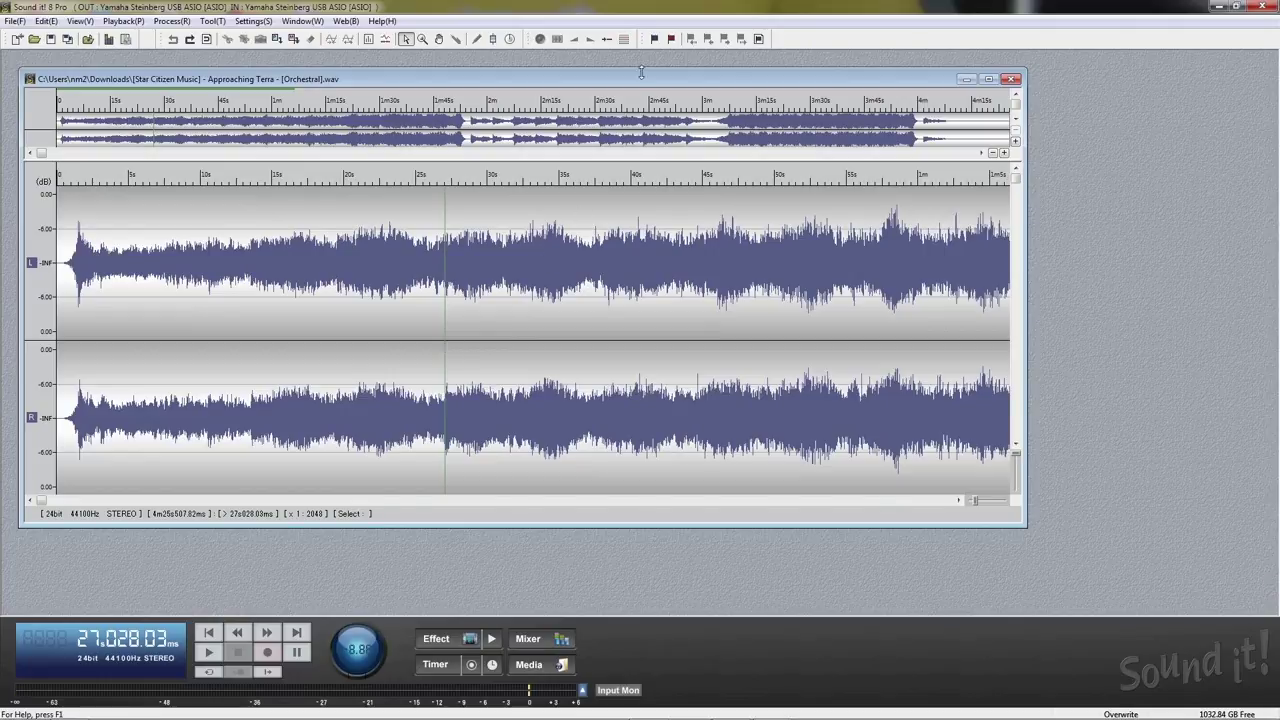
click(699, 308)
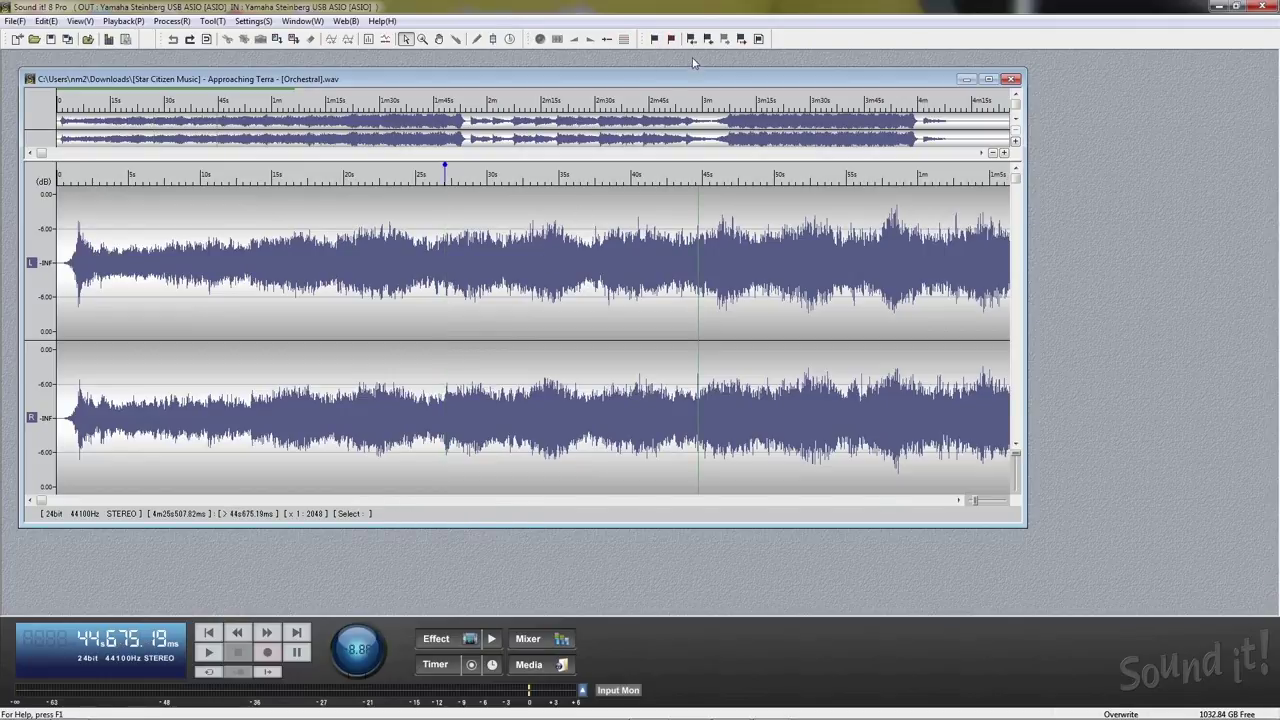
click(656, 39)
Step: Jump to the first marker at 27 s, then to the next at 44.7 s
click(564, 317)
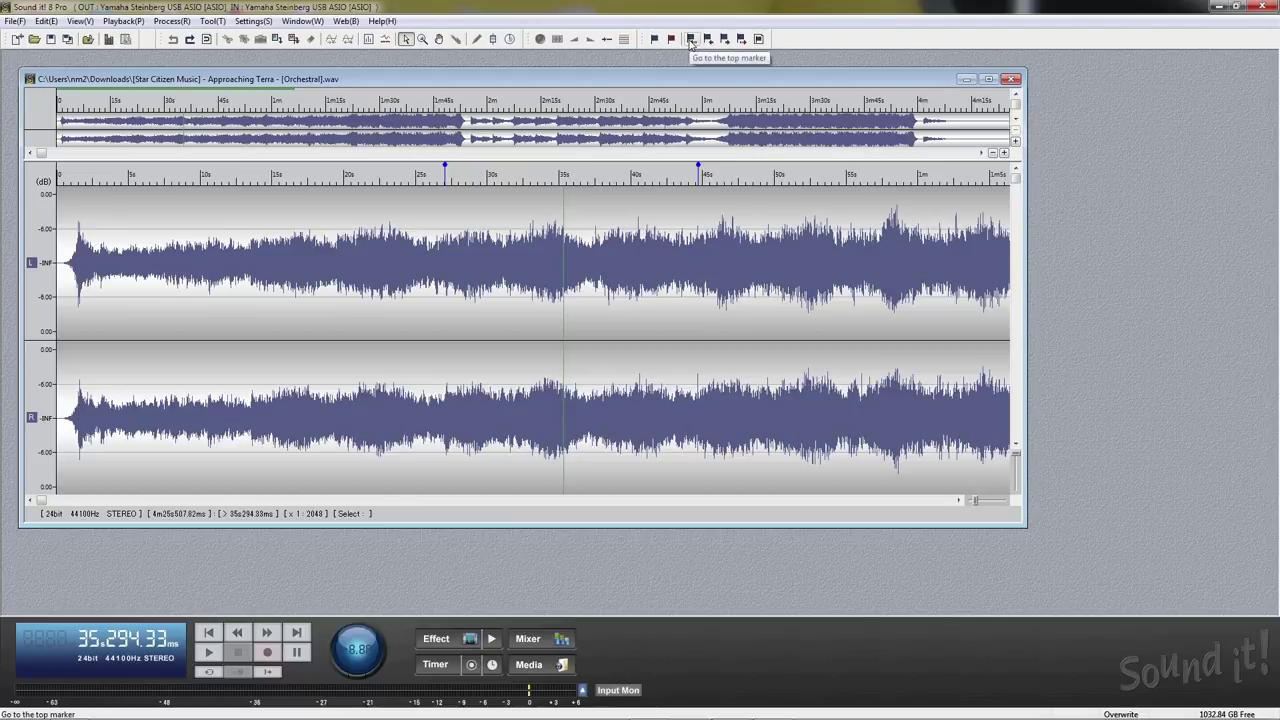
click(690, 40)
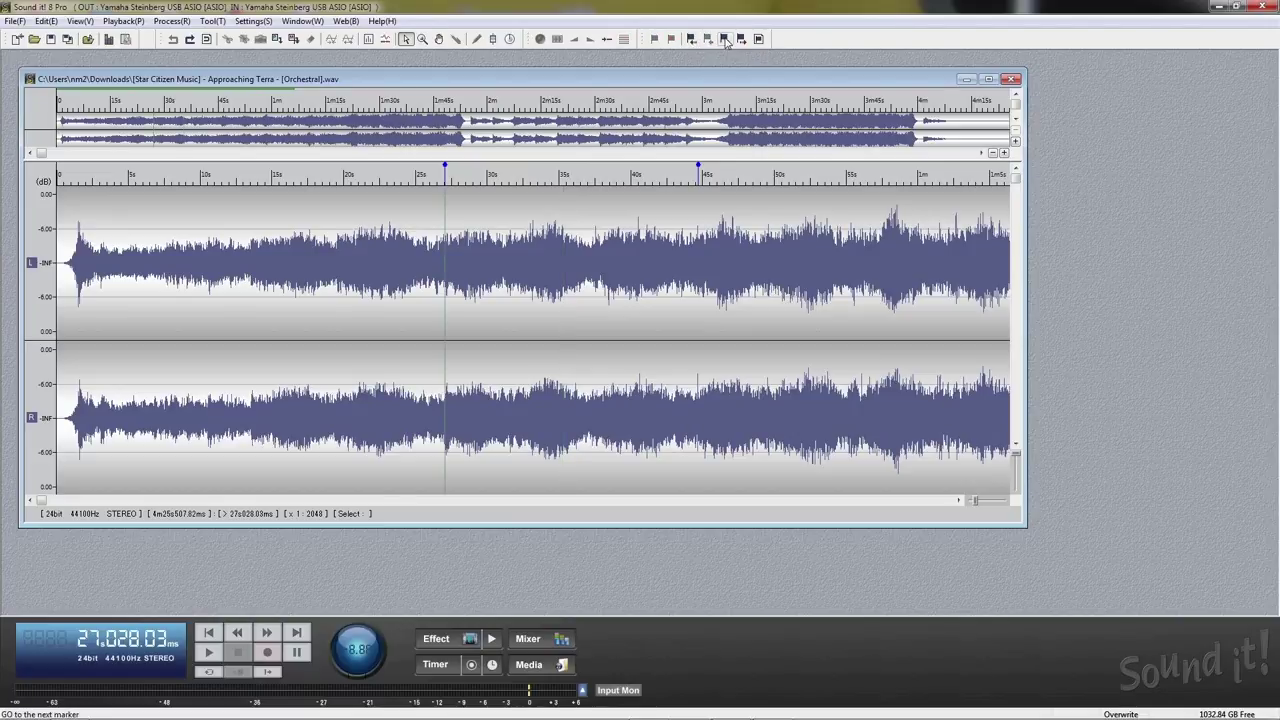
click(725, 39)
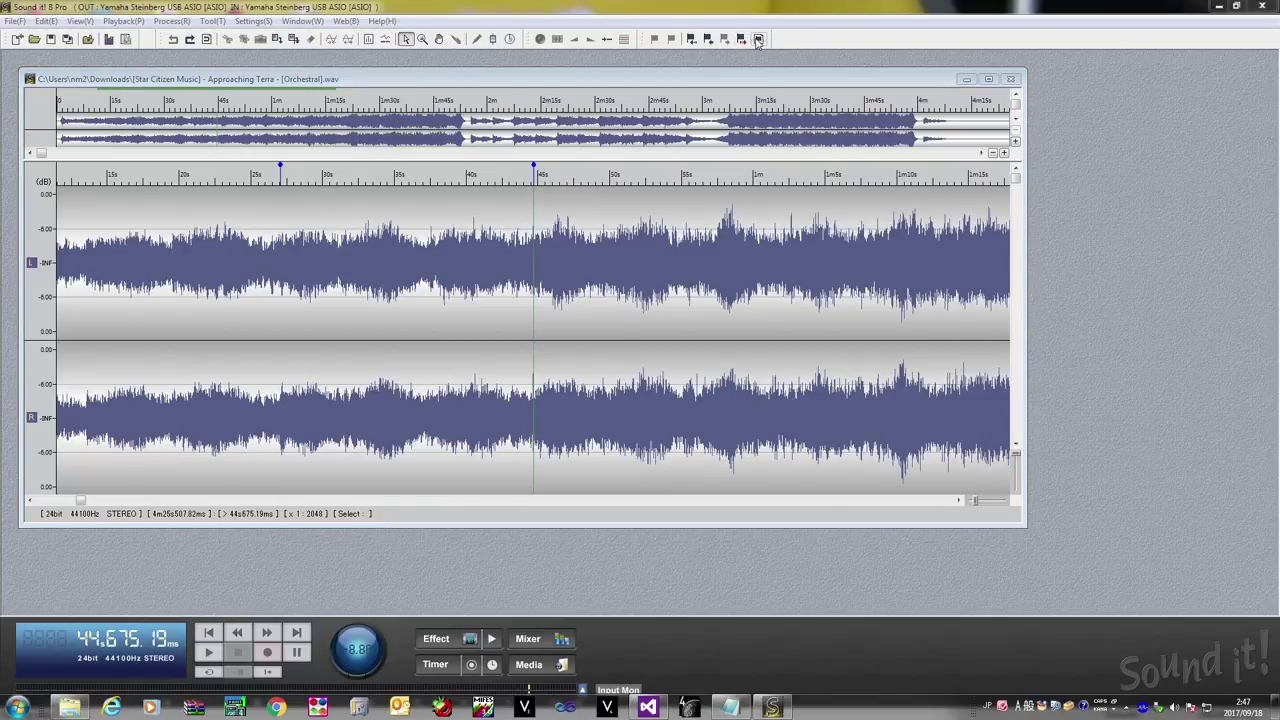
click(758, 39)
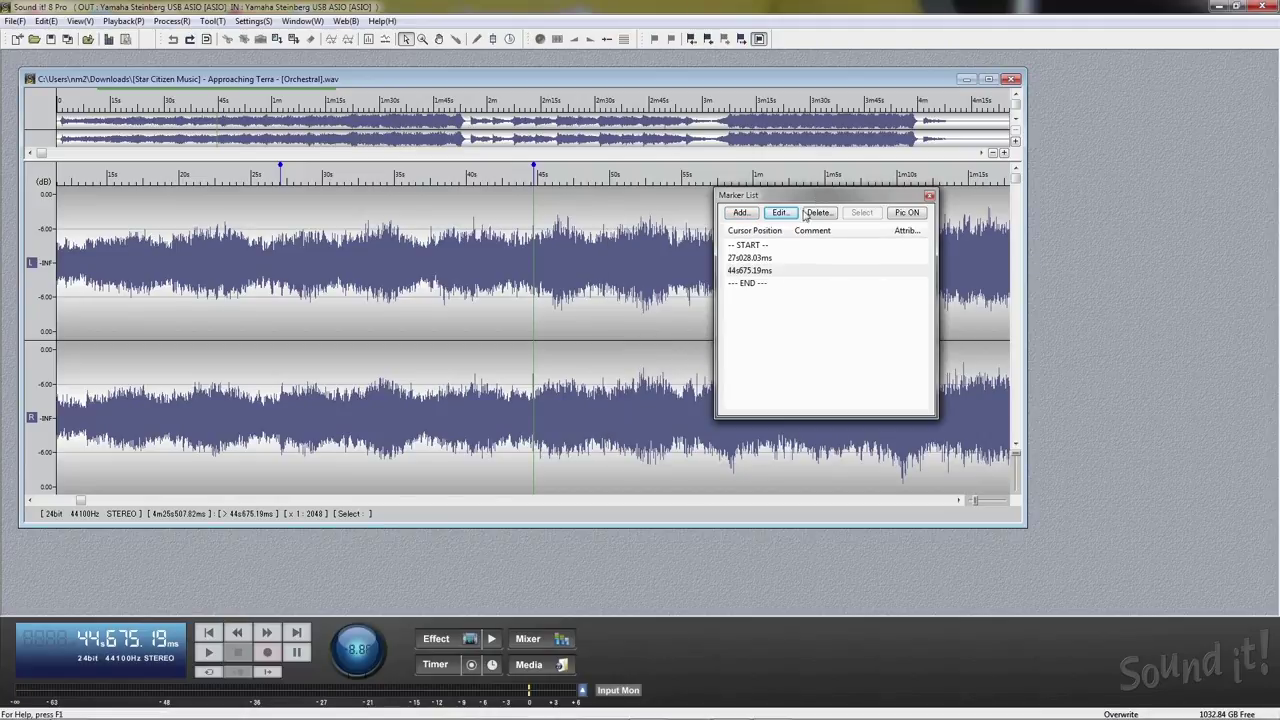
Step: Select both markers in the Marker List and select the audio between them
drag(713, 234, 816, 201)
click(770, 258)
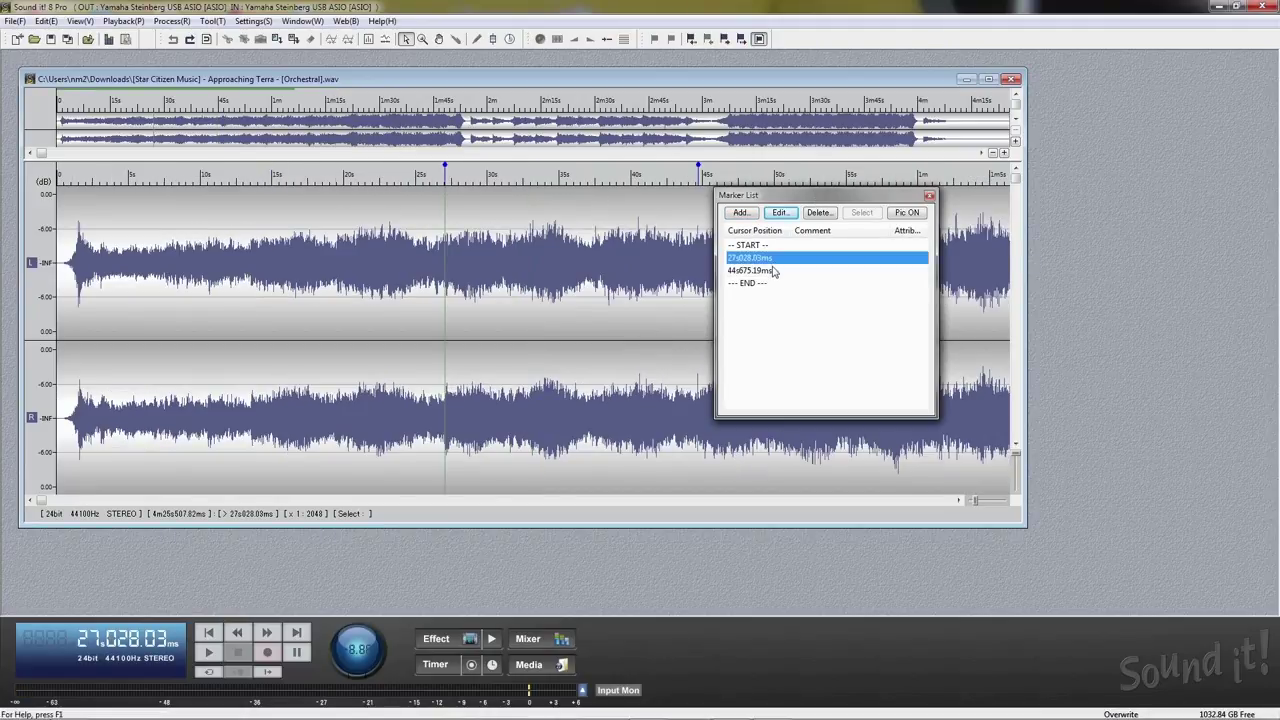
click(773, 271)
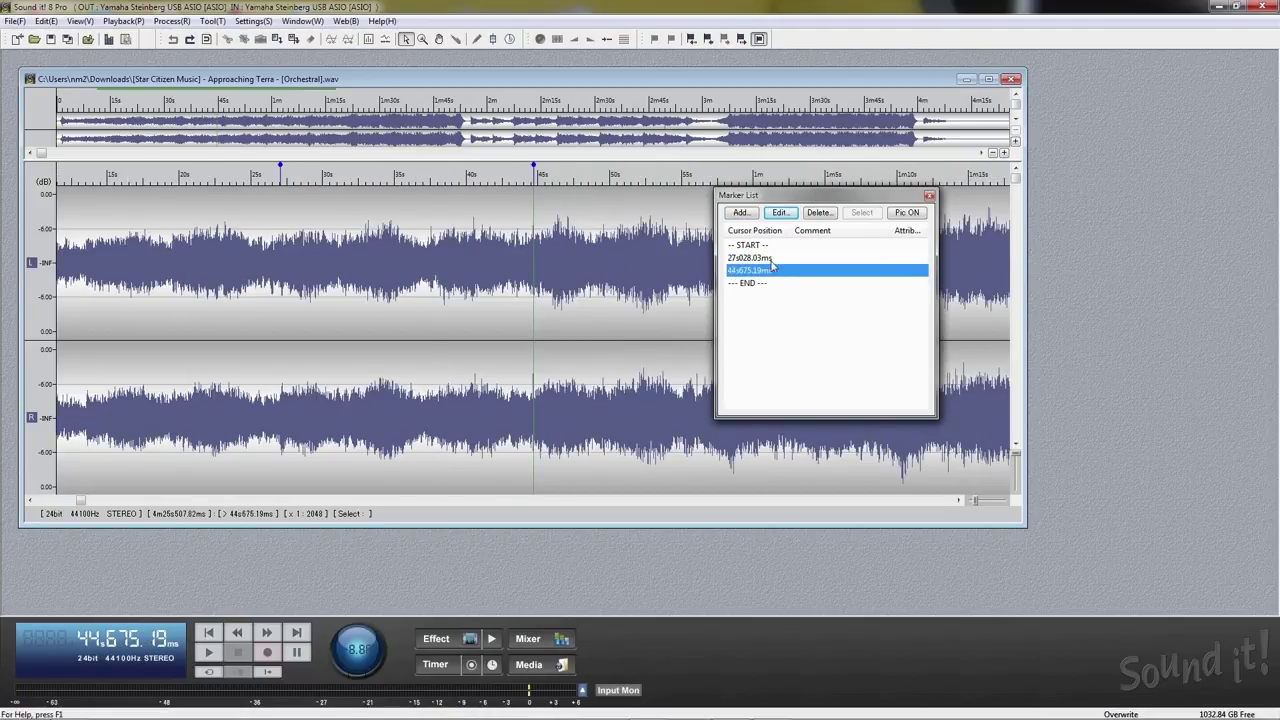
shift+click(771, 258)
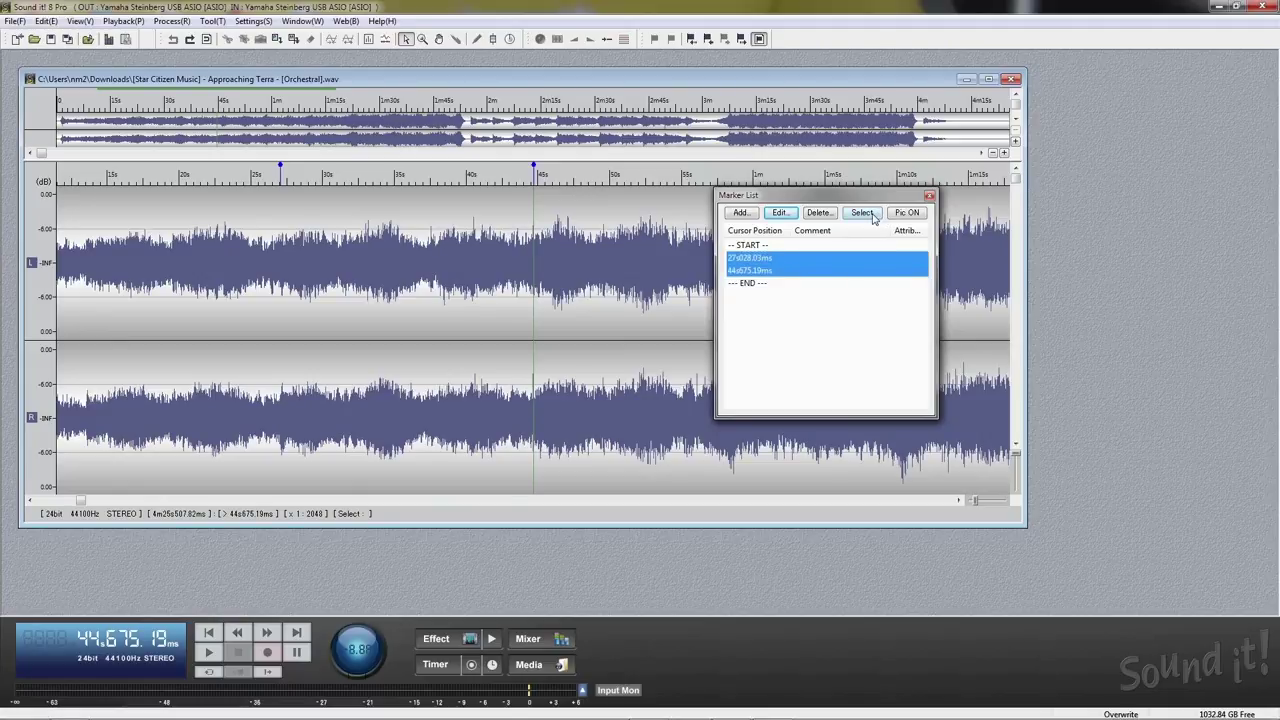
click(862, 213)
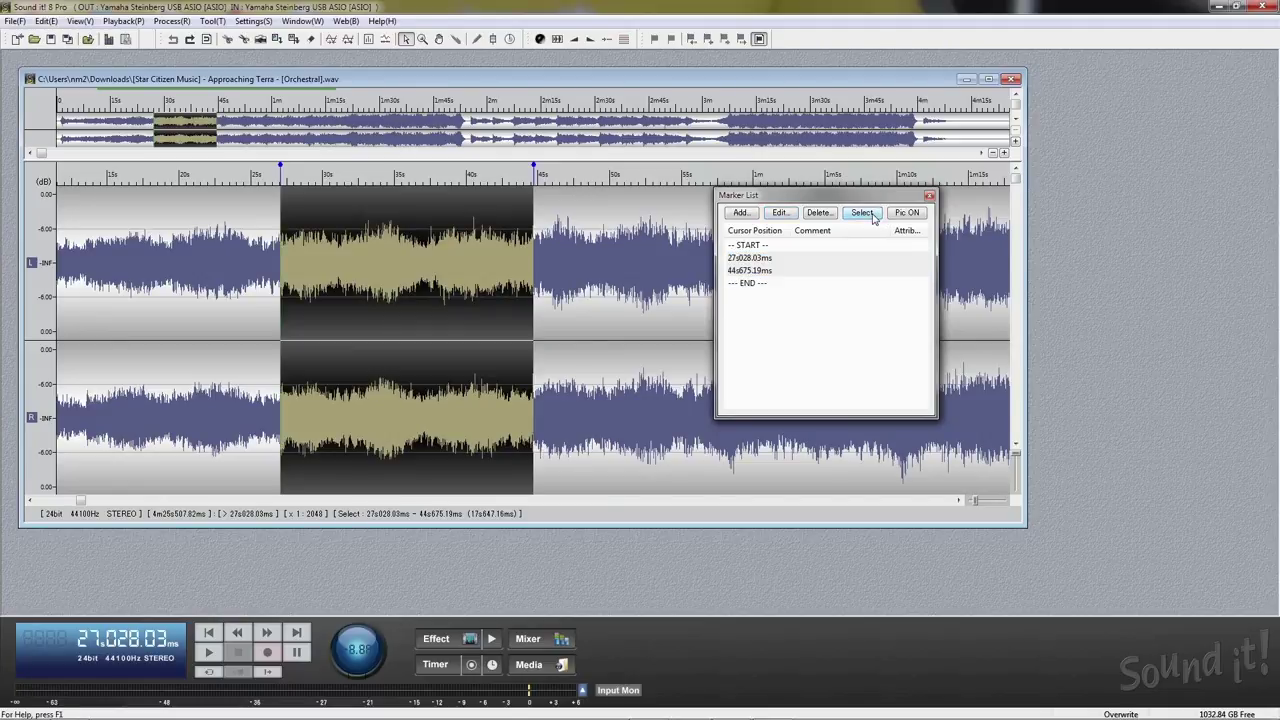
Step: Edit the 27-second marker and give it the comment A
click(771, 258)
click(780, 213)
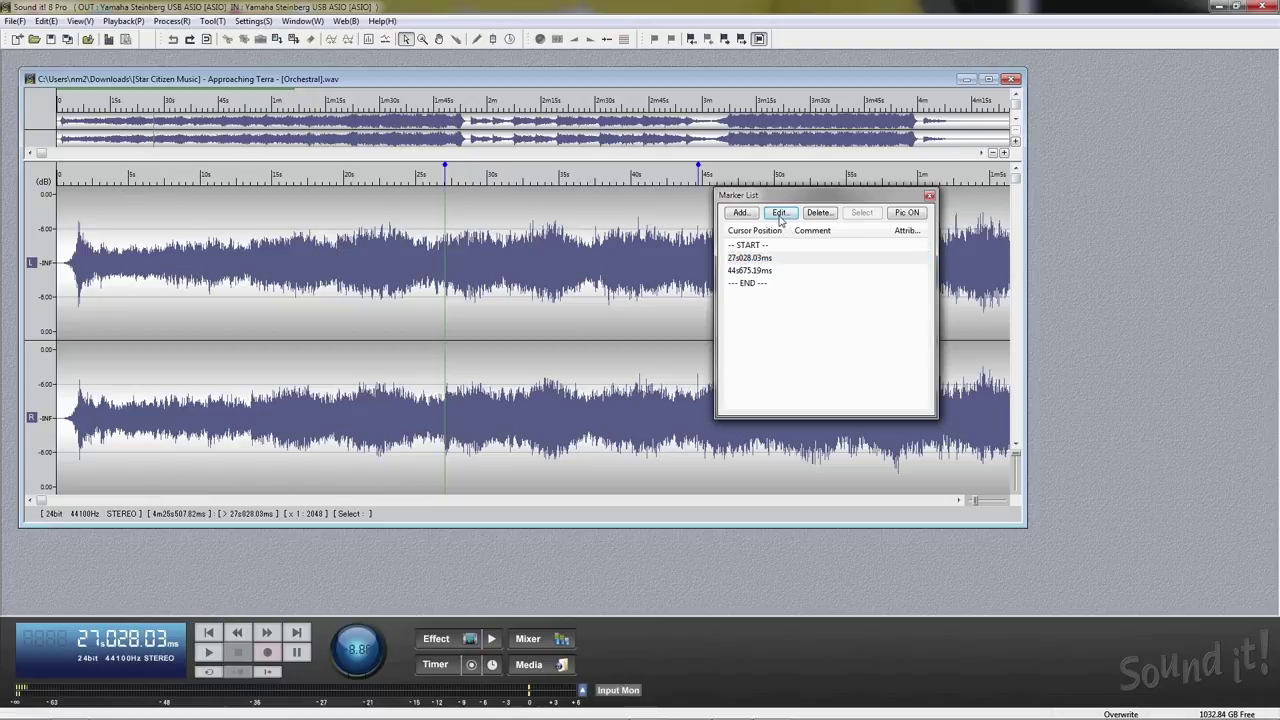
click(586, 417)
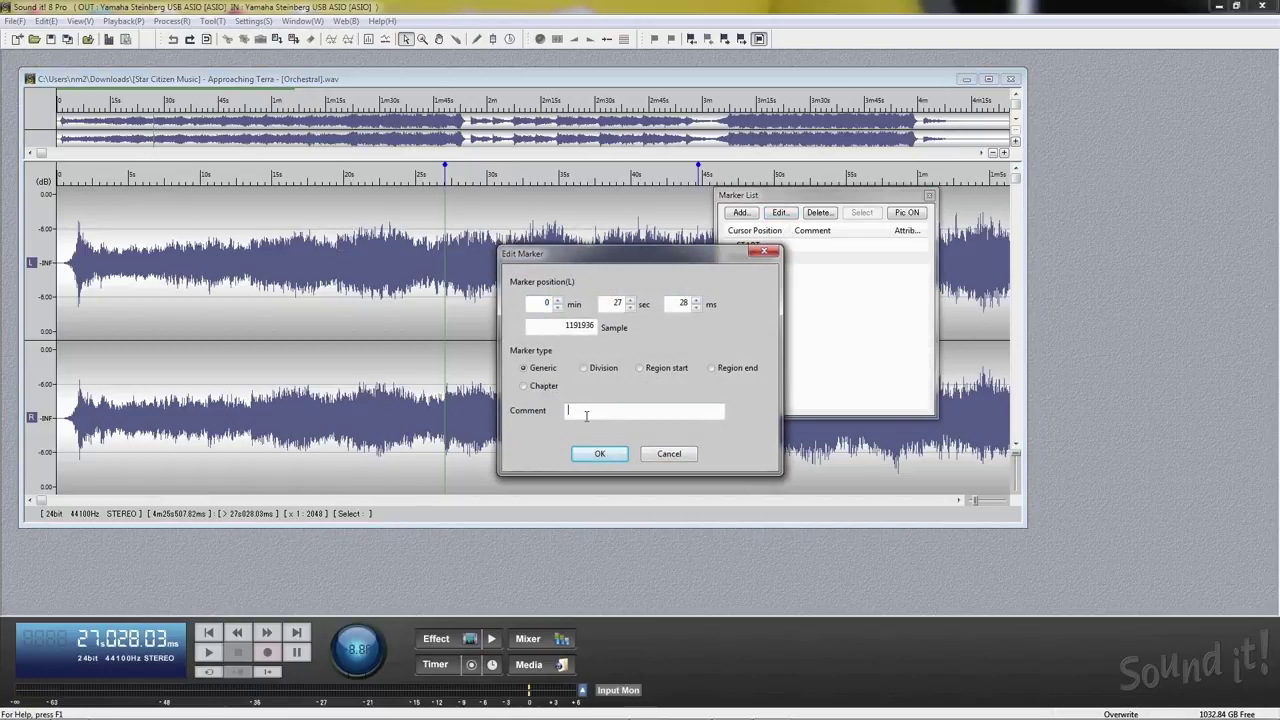
text(A)
click(600, 453)
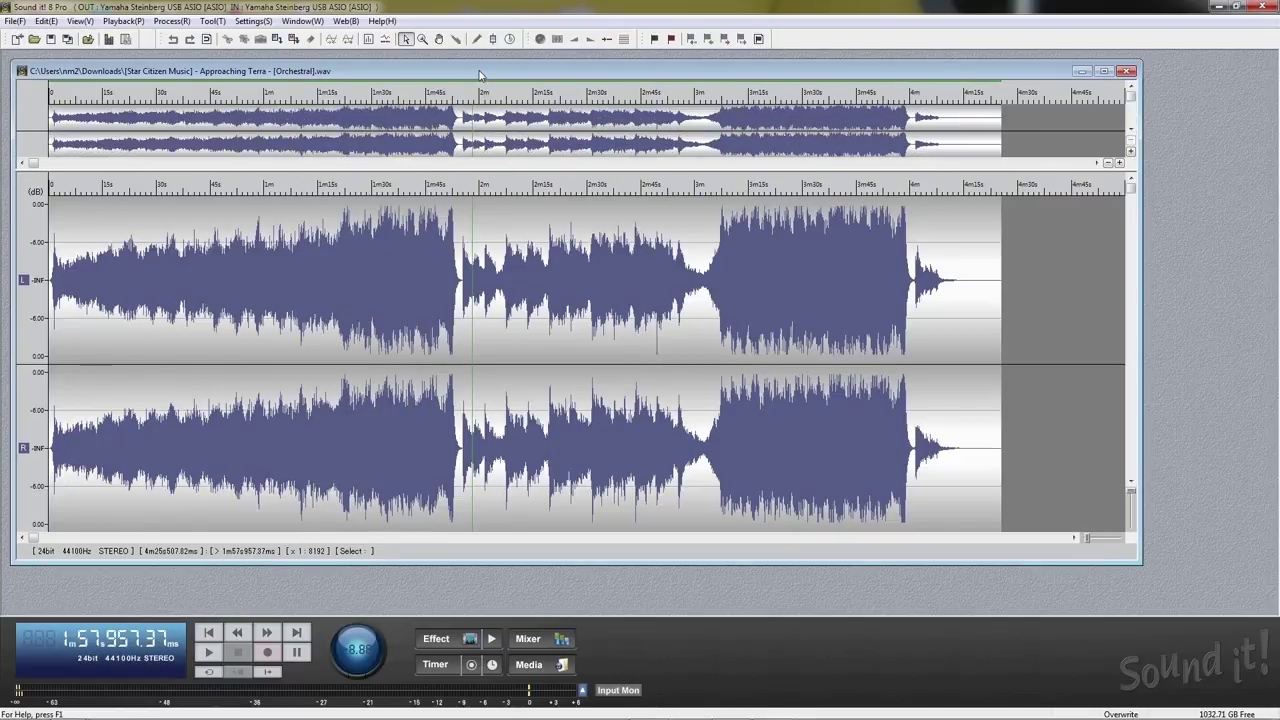
Step: Zoom in on the quiet gap near 1:55
click(422, 39)
click(459, 313)
click(469, 314)
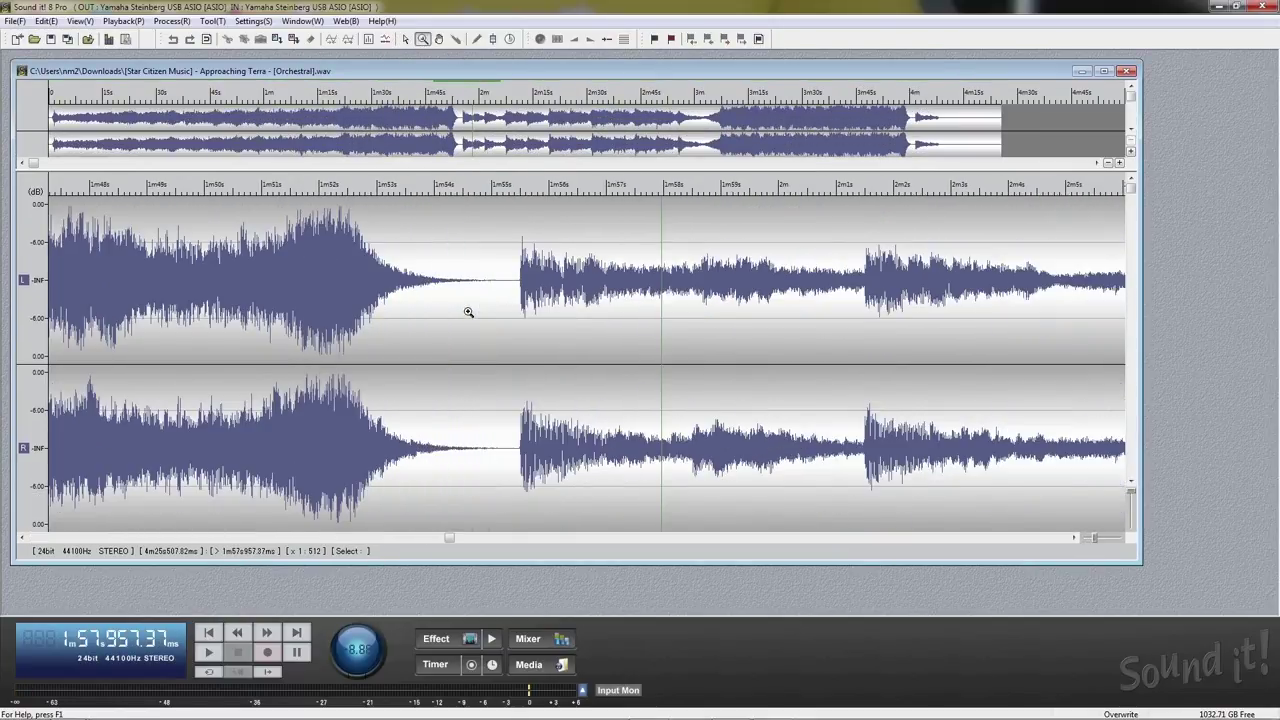
click(510, 310)
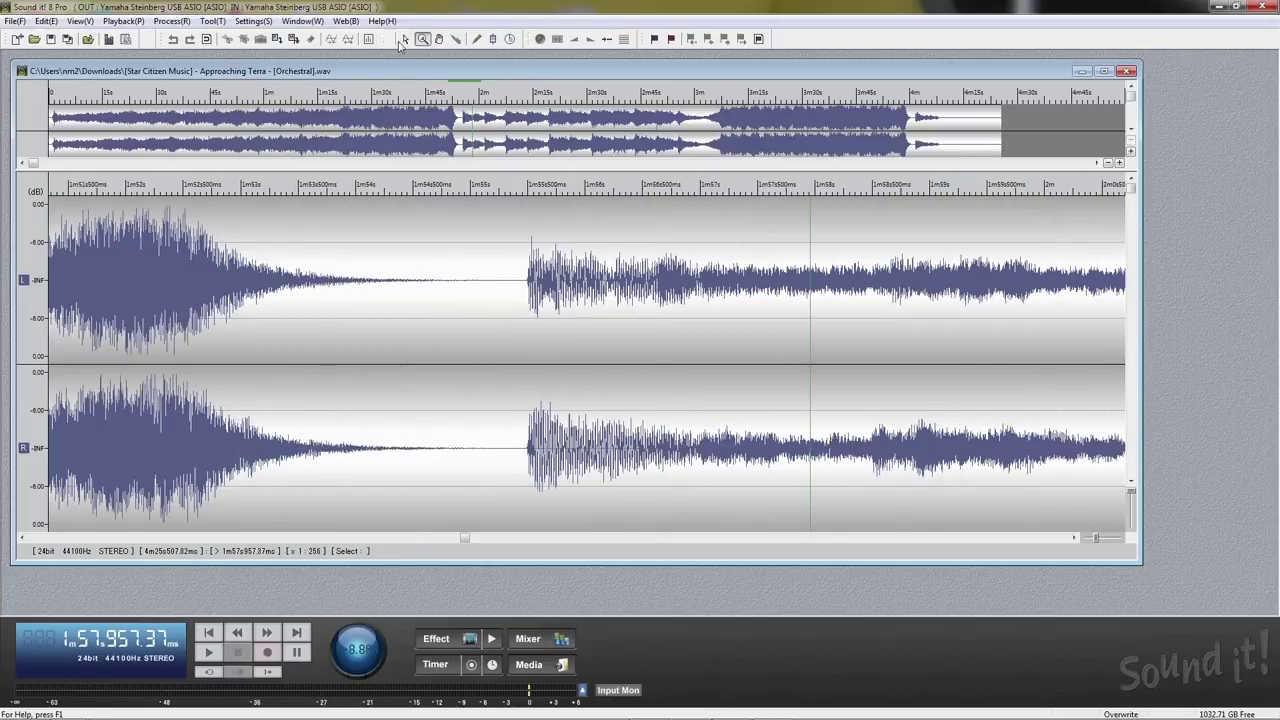
Step: Add markers at about 1m55.2s and 3m02.7s, then zoom out to the whole track
click(405, 39)
click(499, 338)
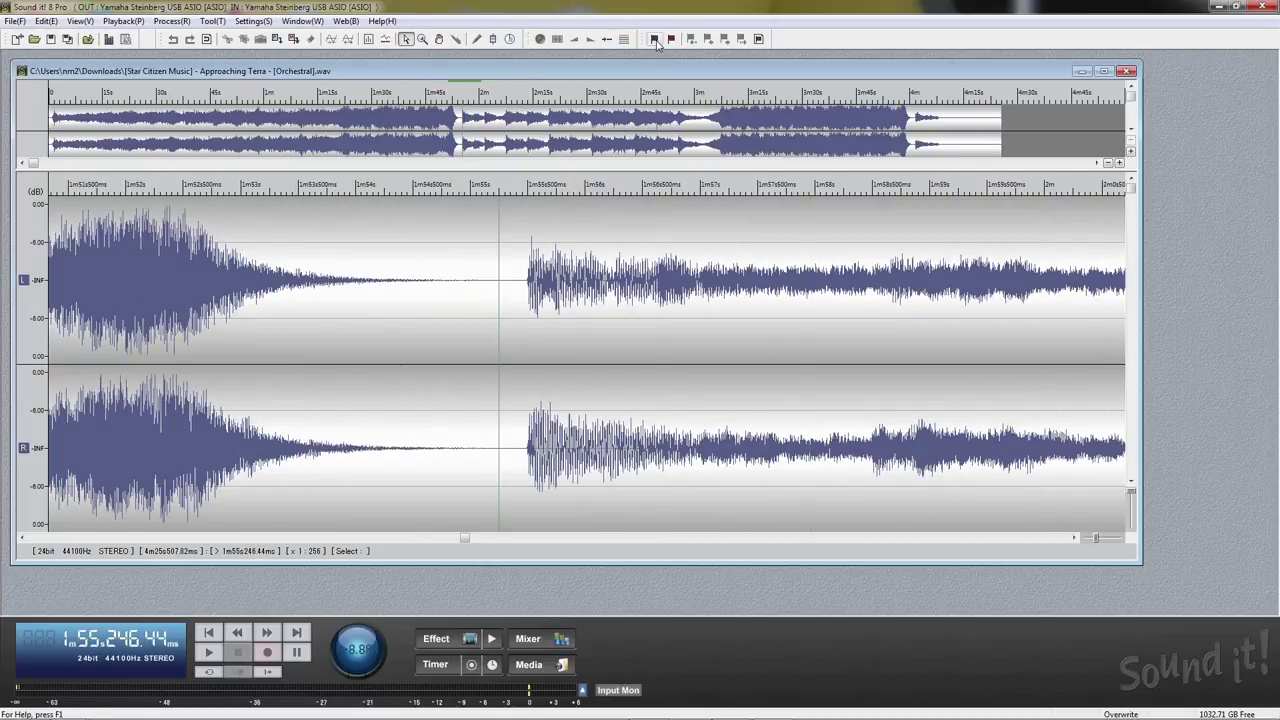
click(719, 125)
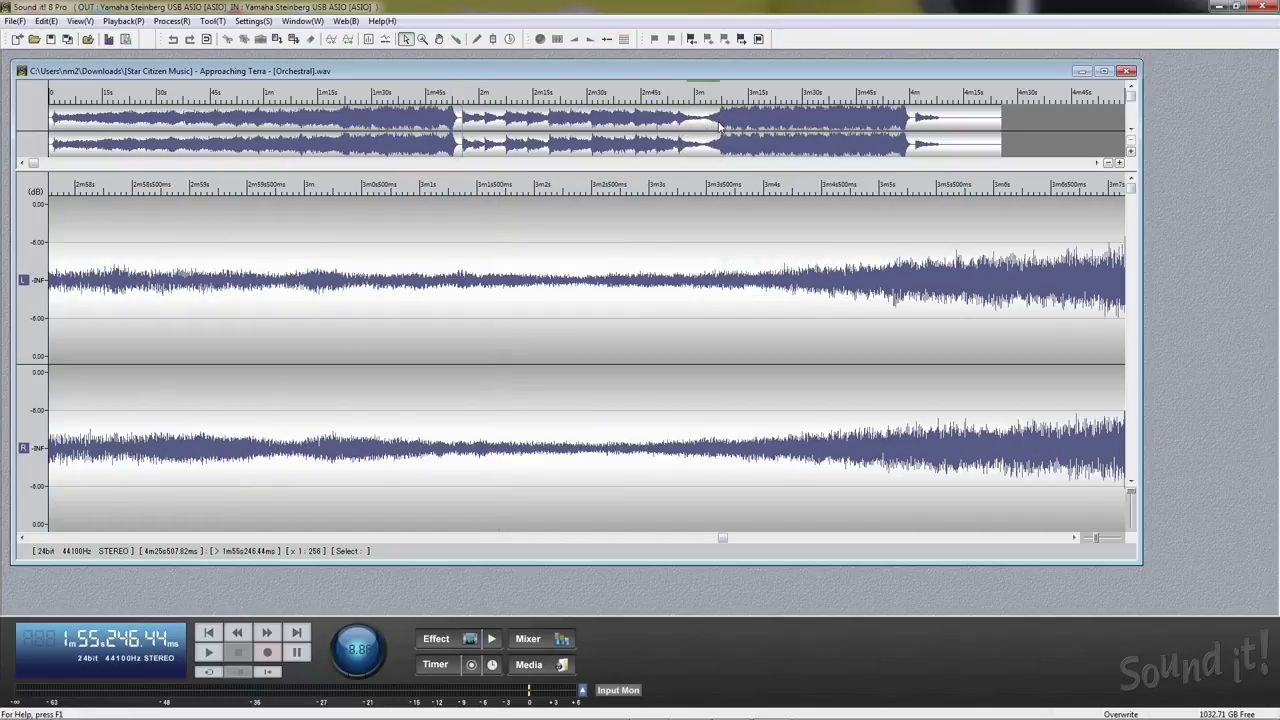
click(613, 378)
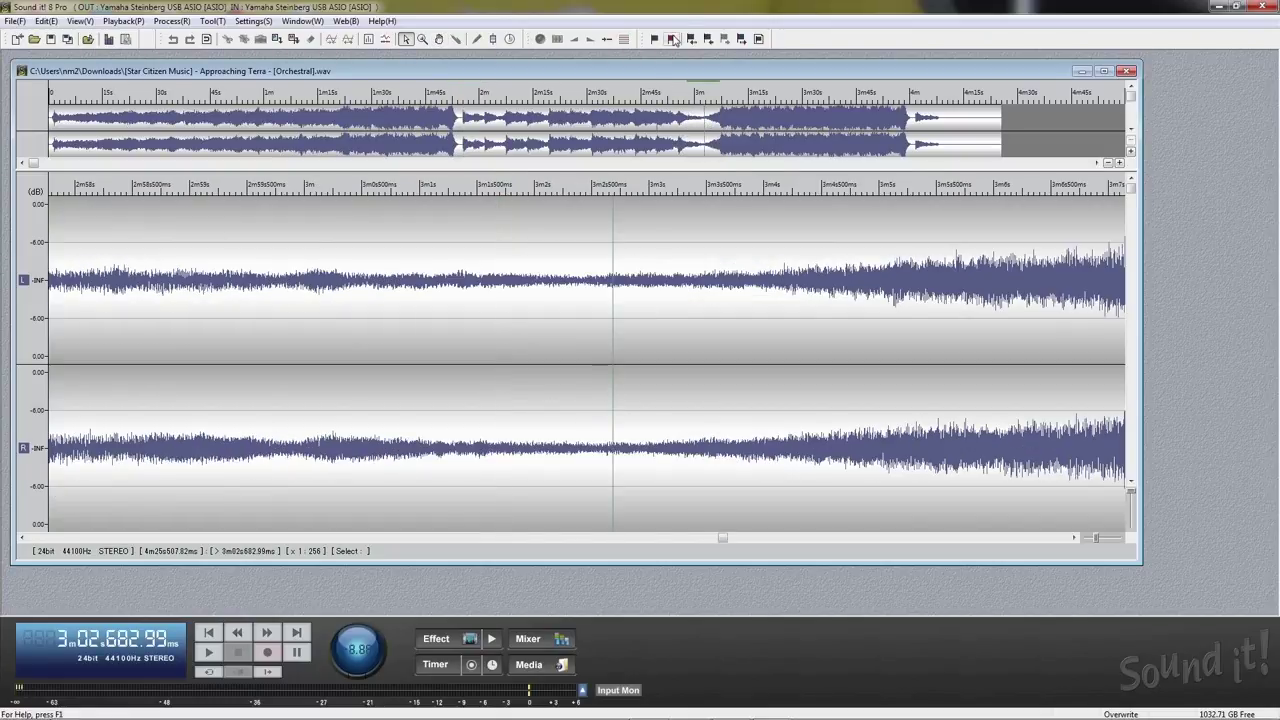
drag(1095, 541, 1087, 540)
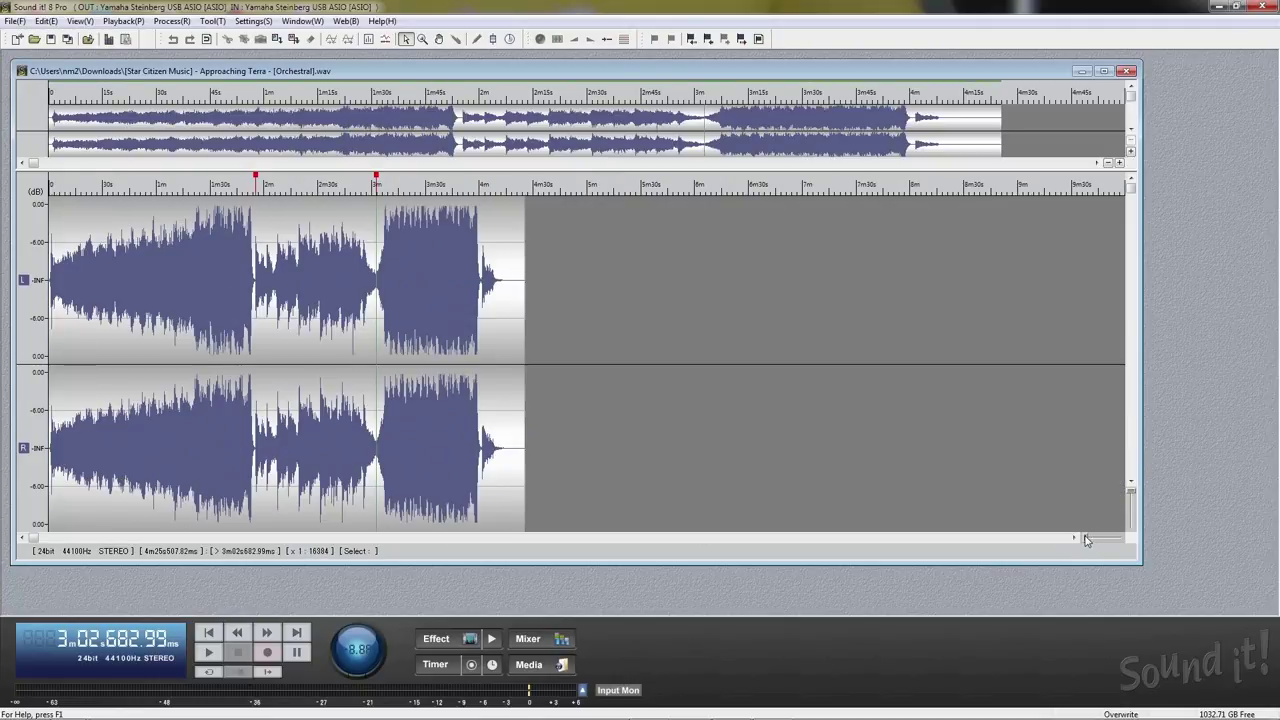
Step: Save the track split at its markers as test_01–test_03.wav and browse them in File > Open
click(16, 21)
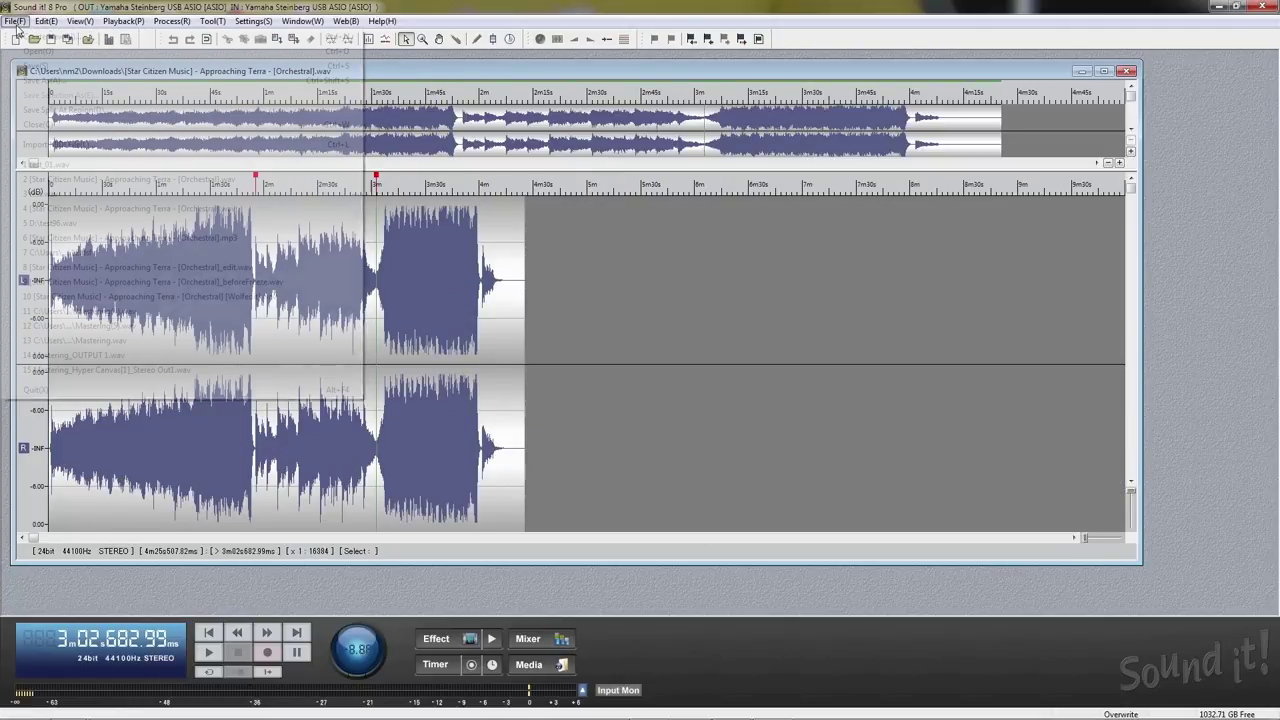
click(50, 109)
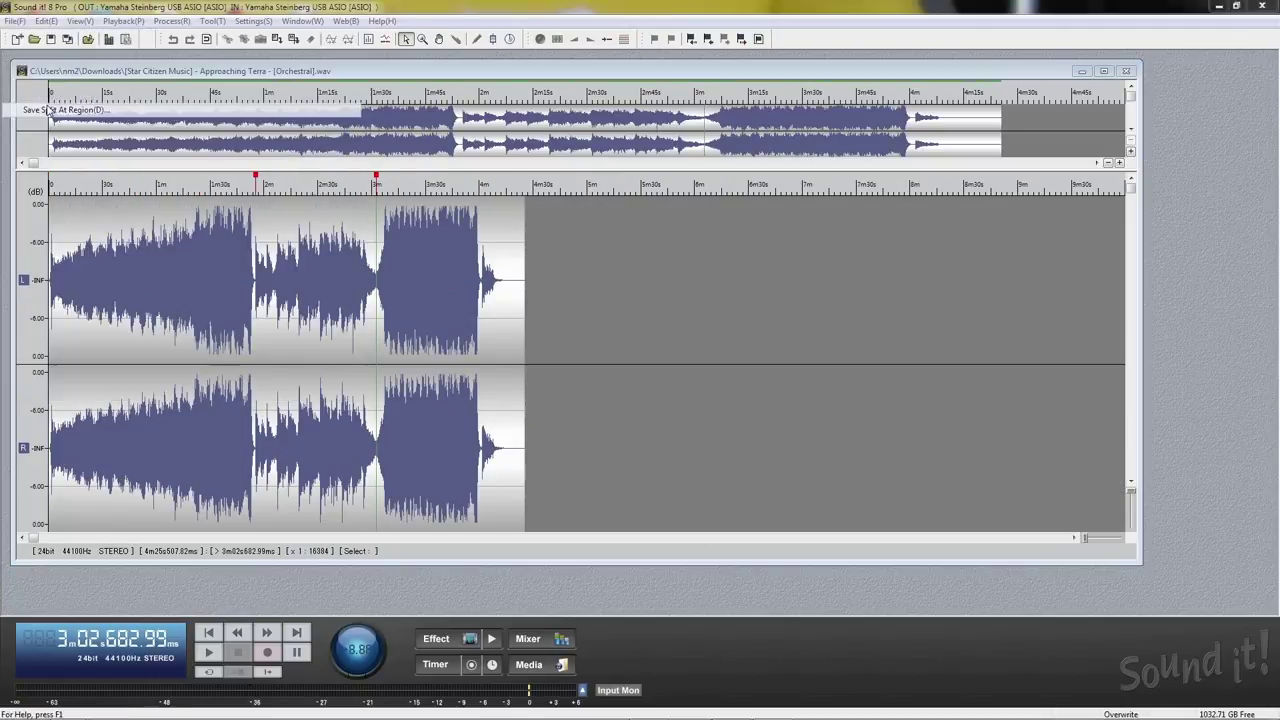
click(758, 398)
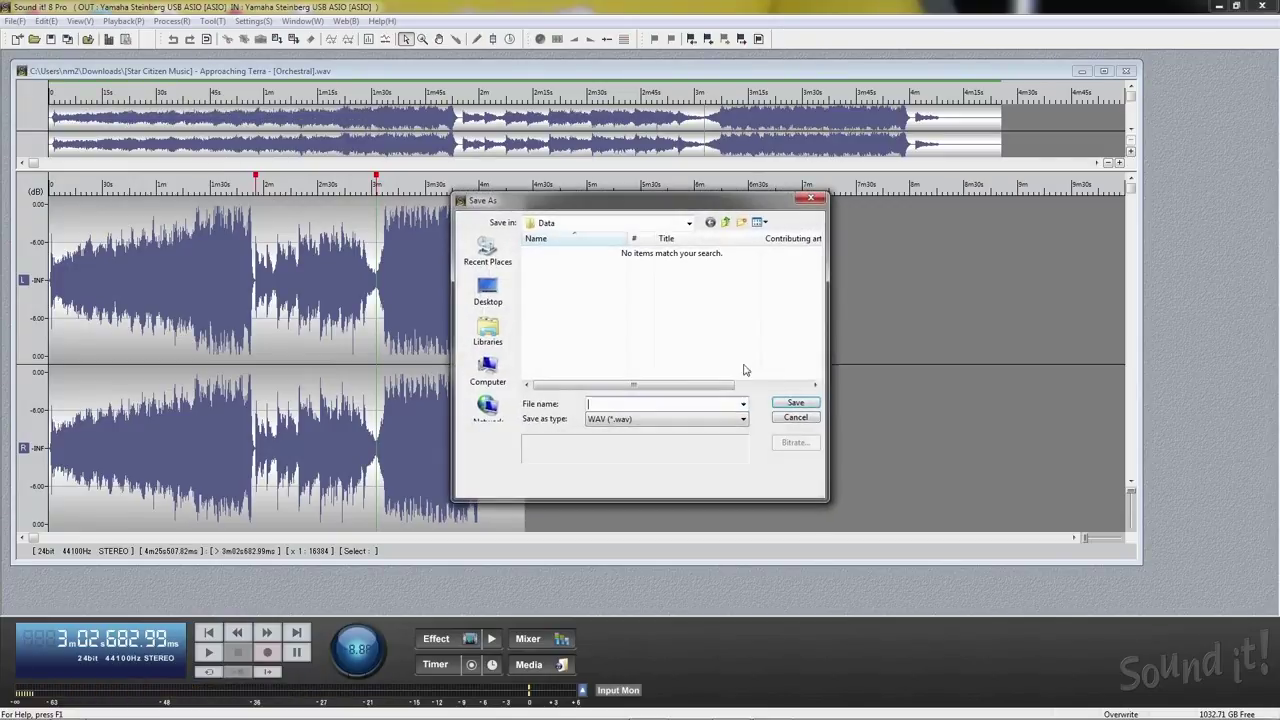
text(test)
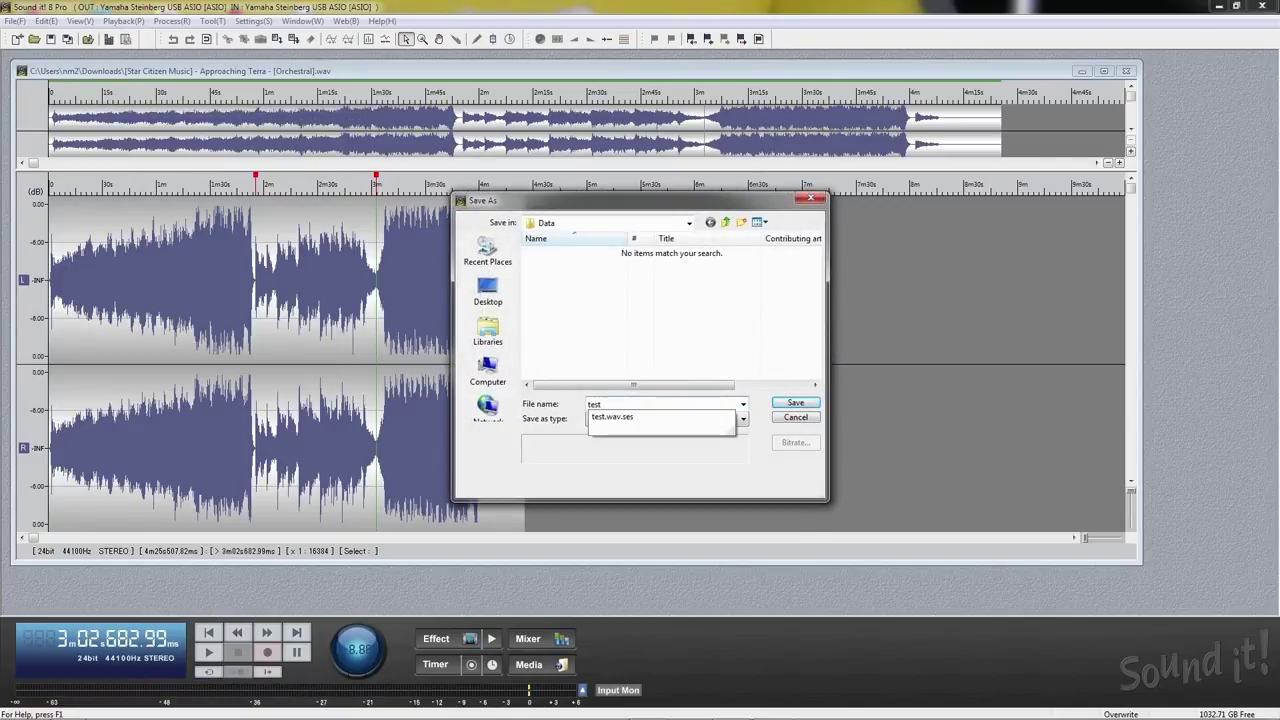
key(Return)
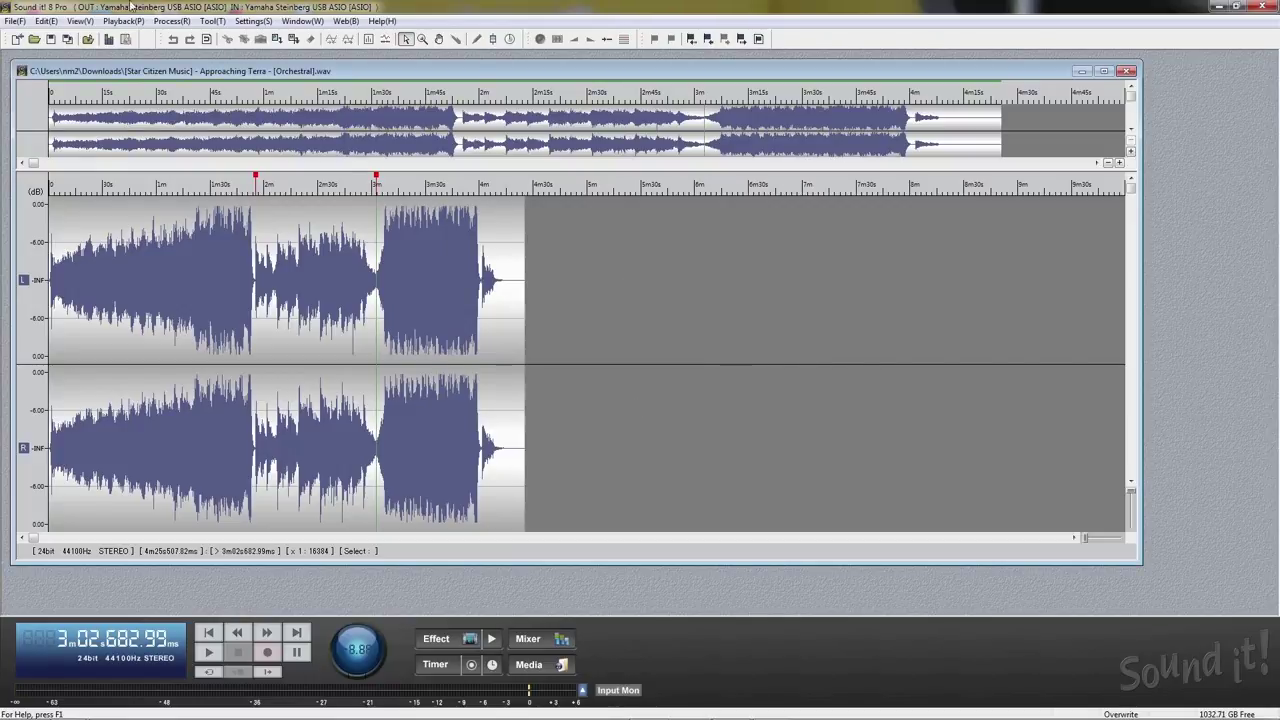
click(15, 21)
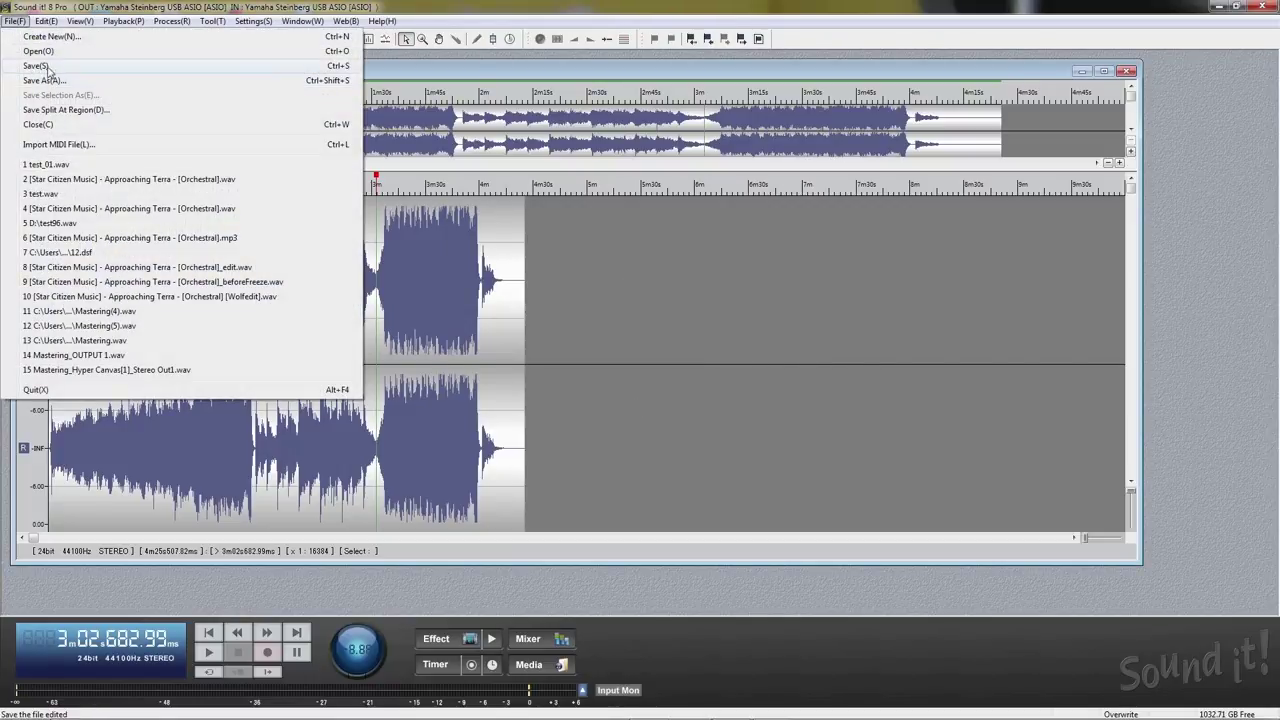
click(40, 51)
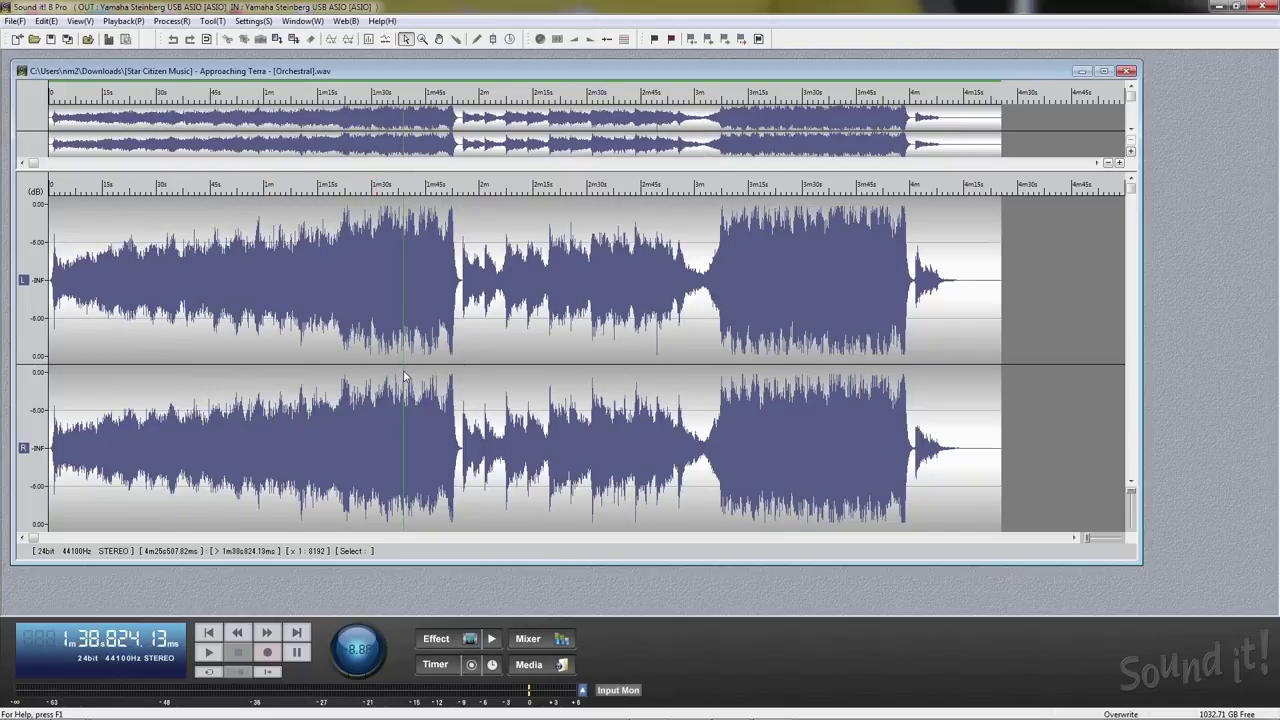
Step: Select all of Approaching Terra and normalize it, closing the Gain dialog unused
key(ctrl+a)
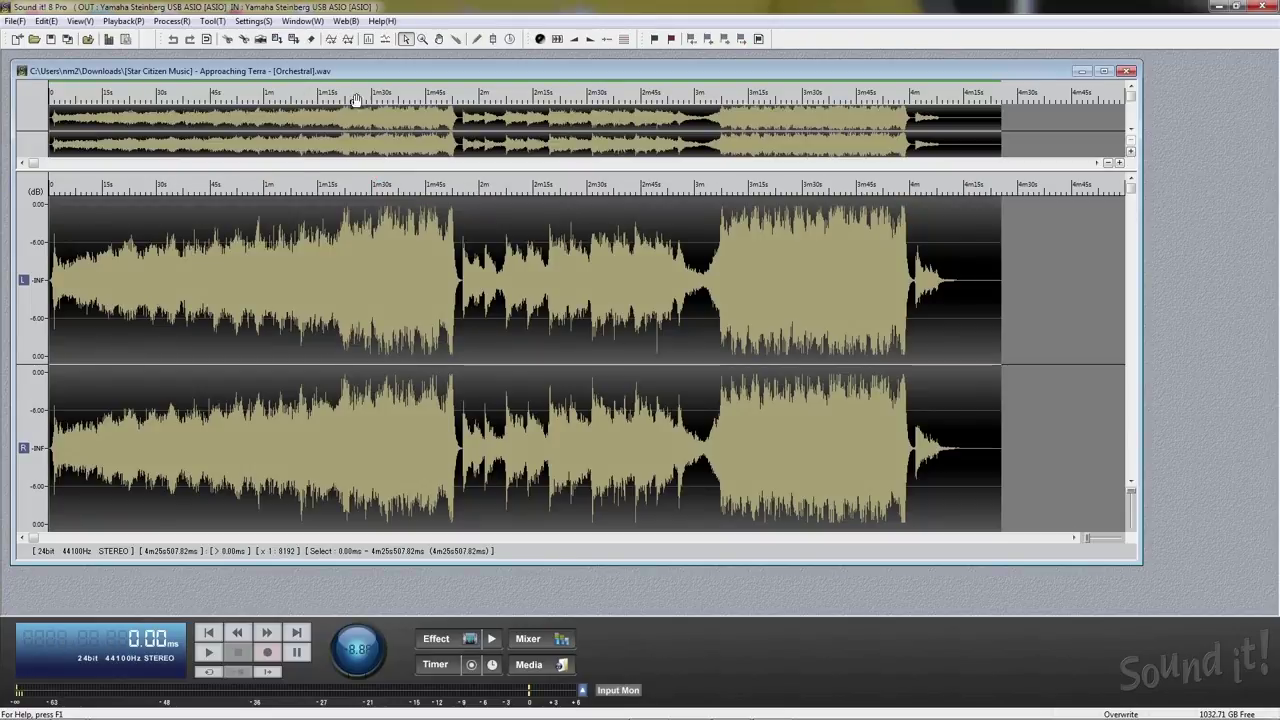
click(171, 21)
click(185, 37)
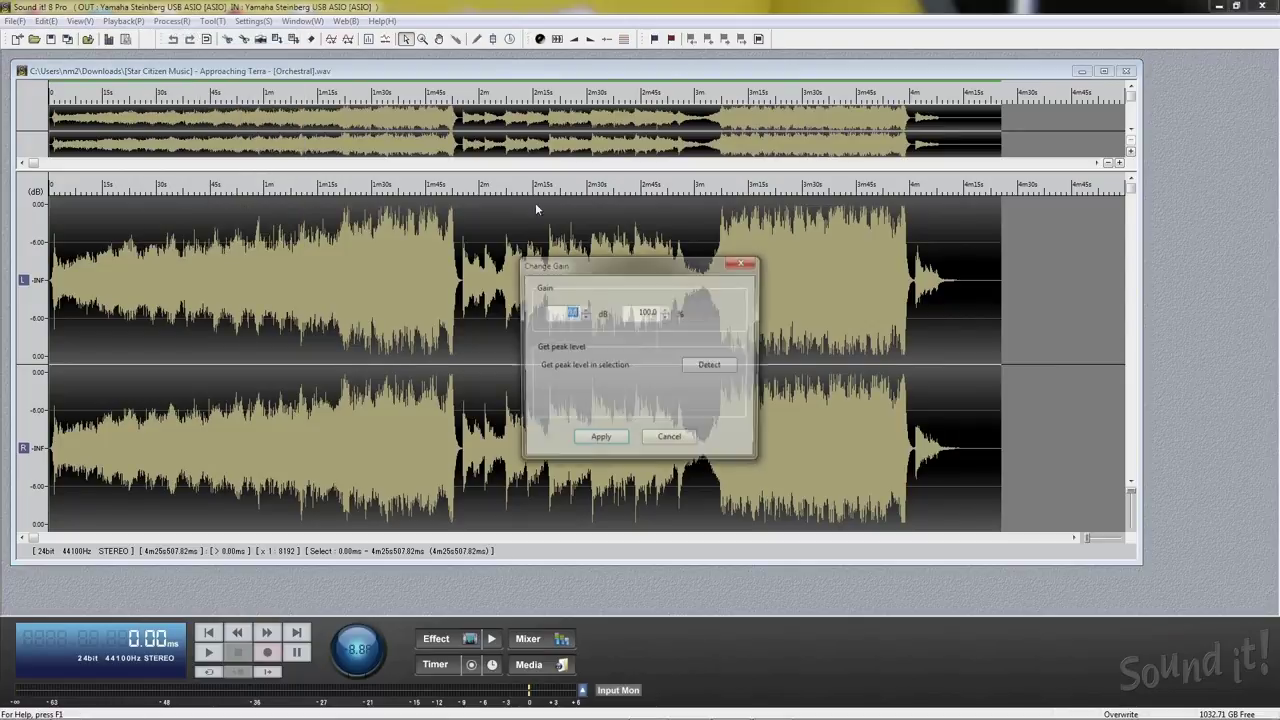
click(665, 441)
click(171, 21)
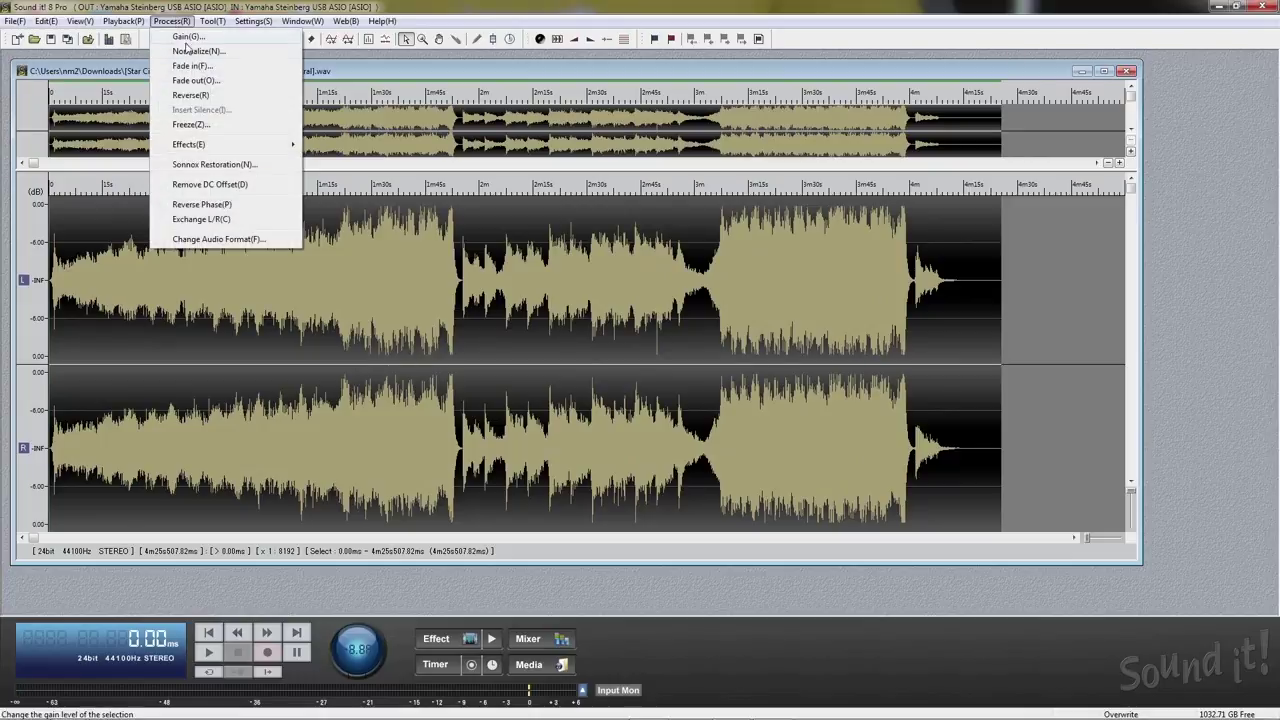
click(190, 51)
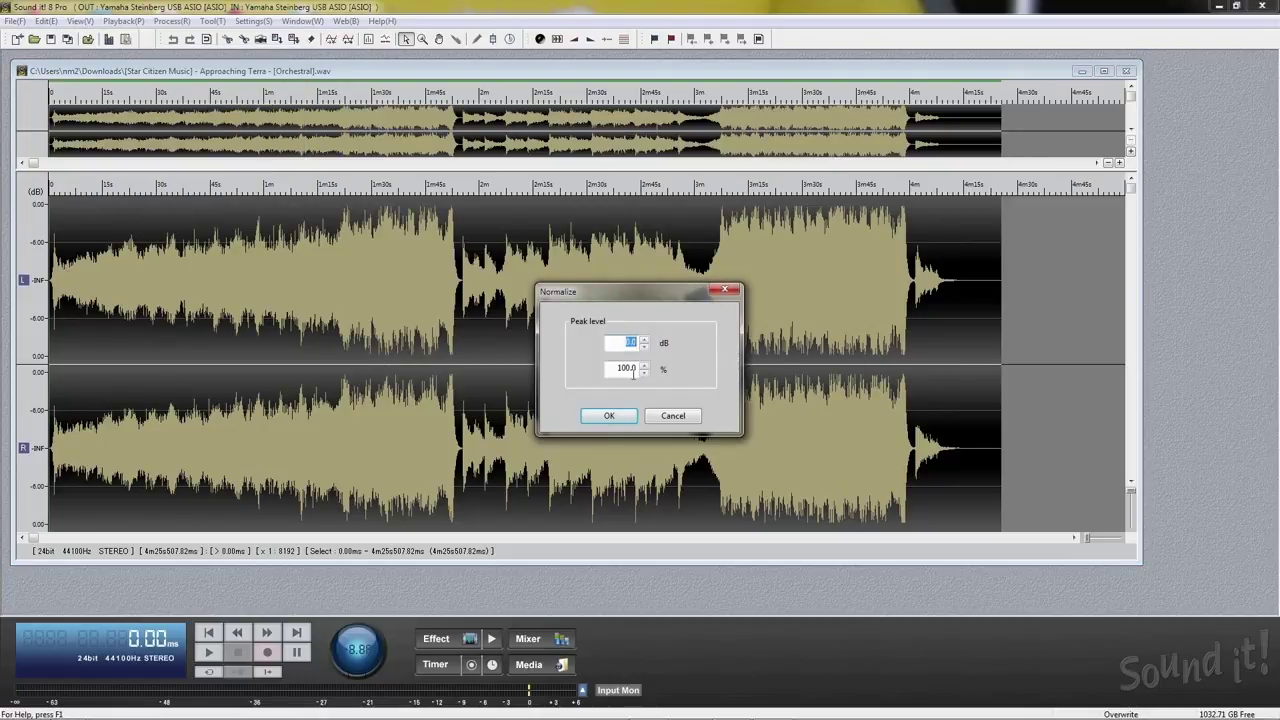
click(628, 417)
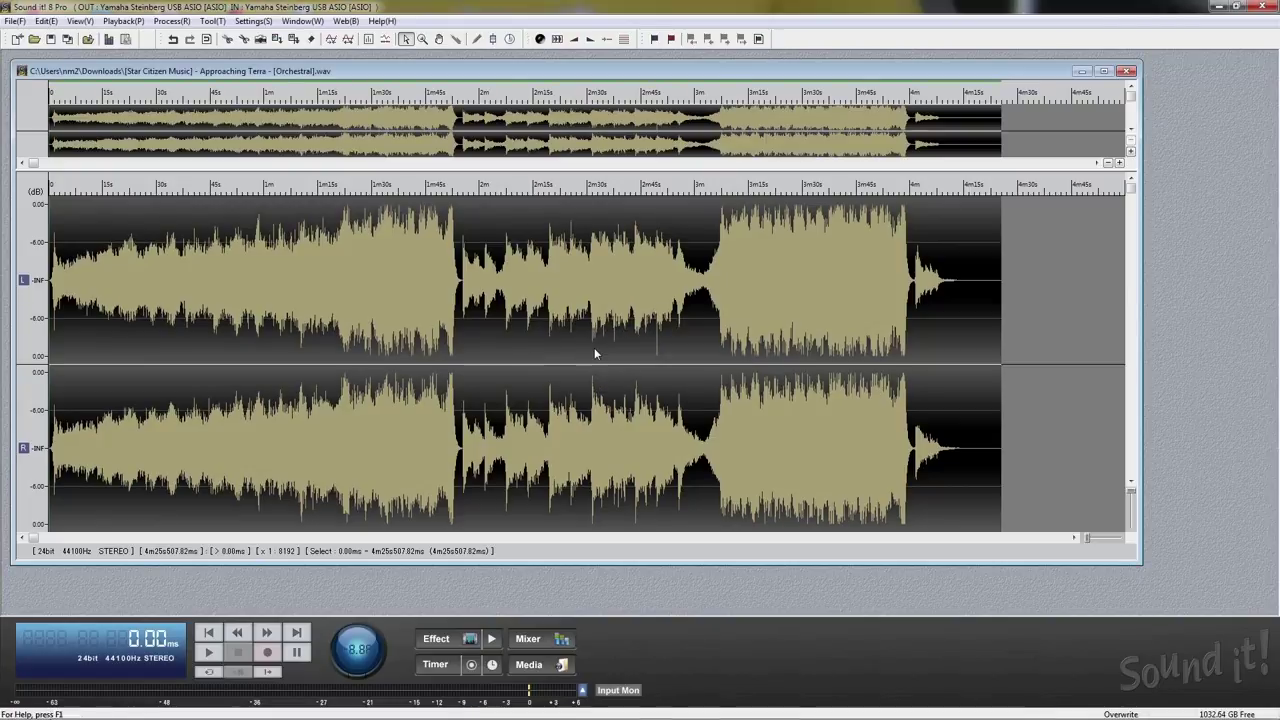
click(170, 21)
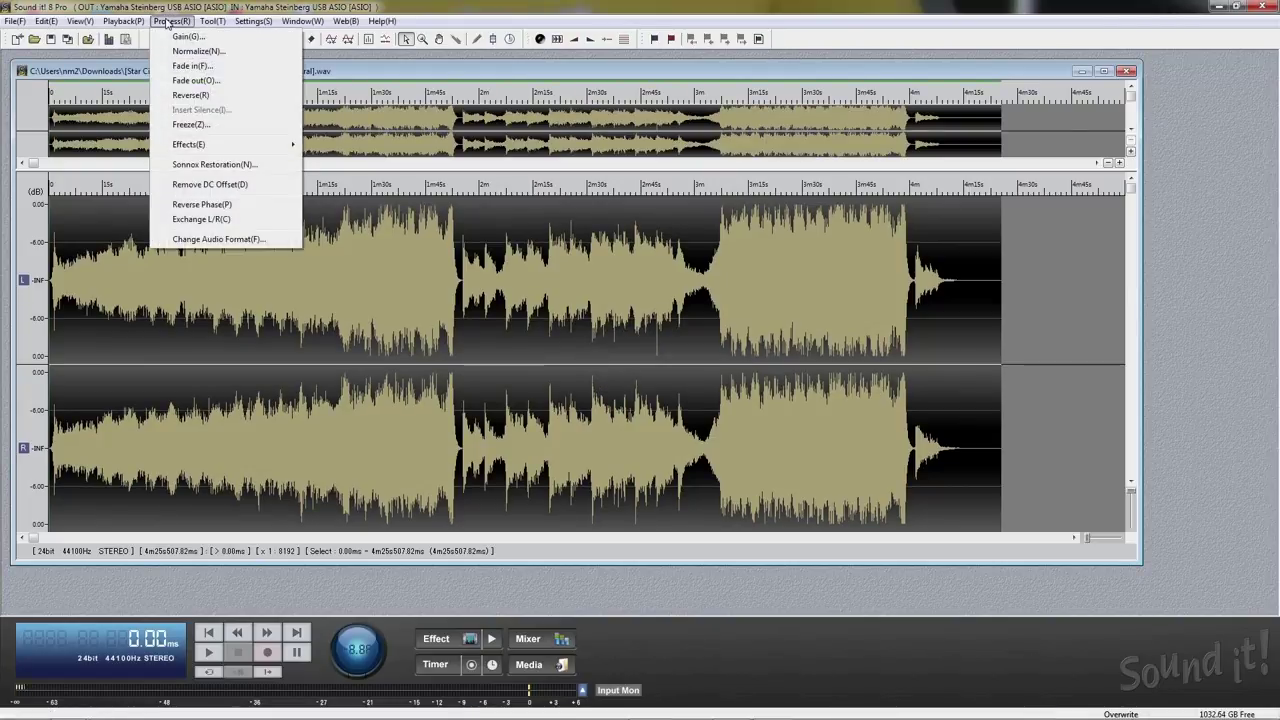
click(438, 392)
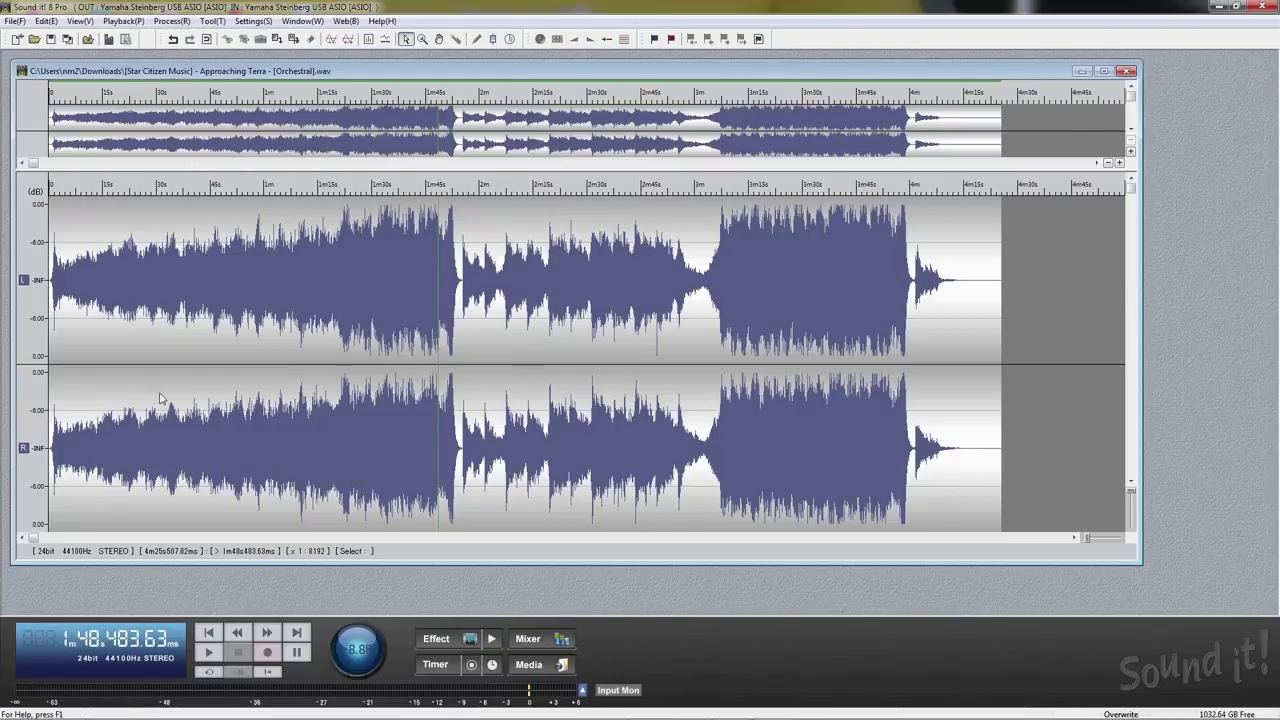
Step: Apply a reshaped fade-in to the first four seconds of the track
drag(63, 354, 38, 346)
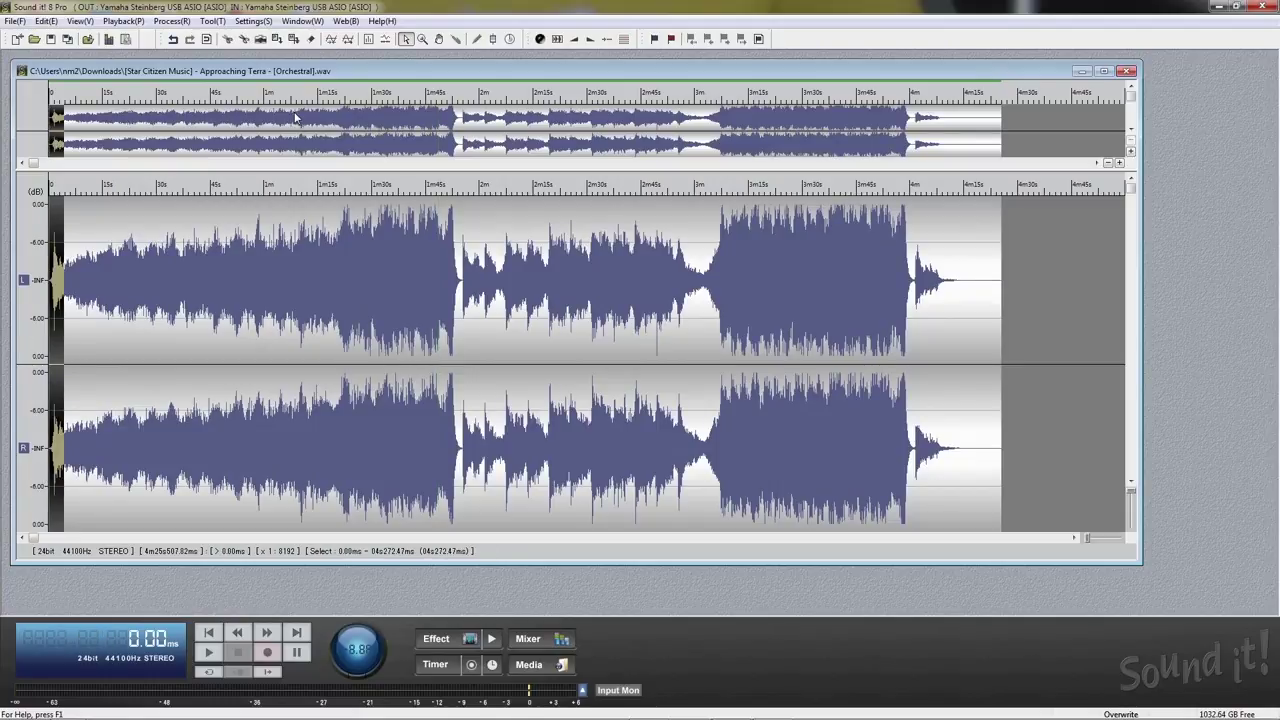
click(170, 21)
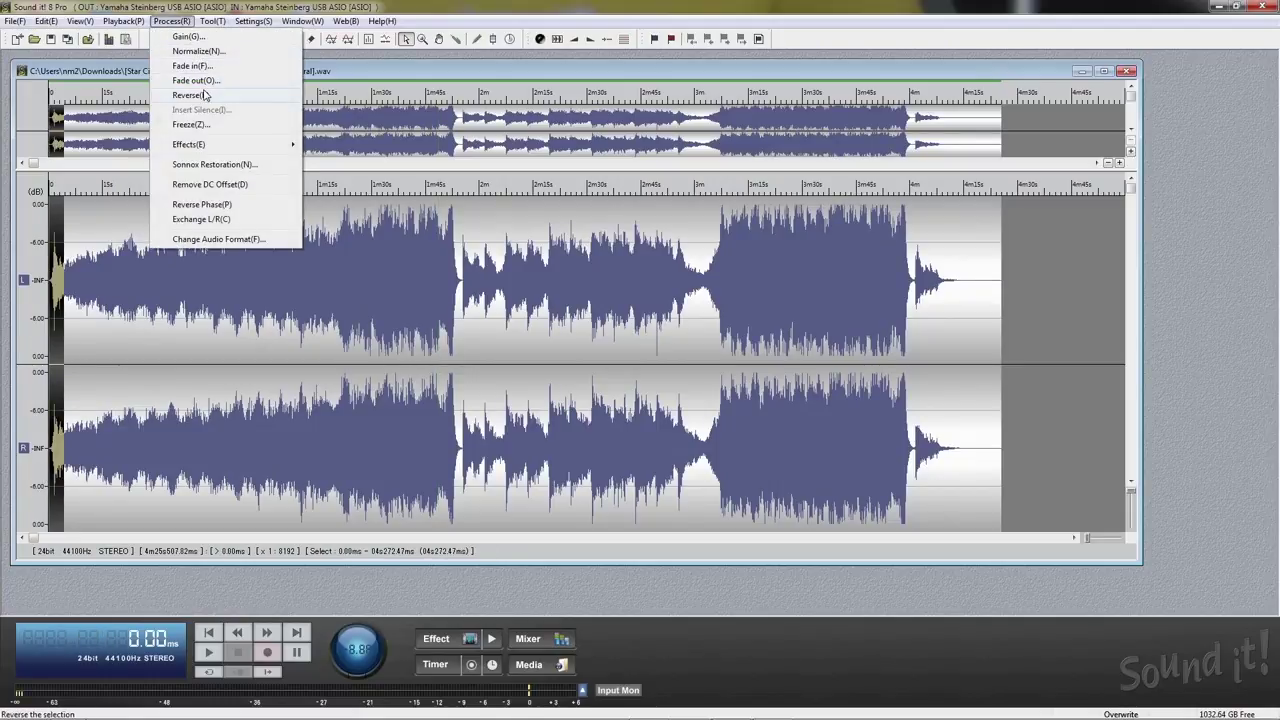
click(204, 67)
drag(647, 347, 655, 362)
click(619, 439)
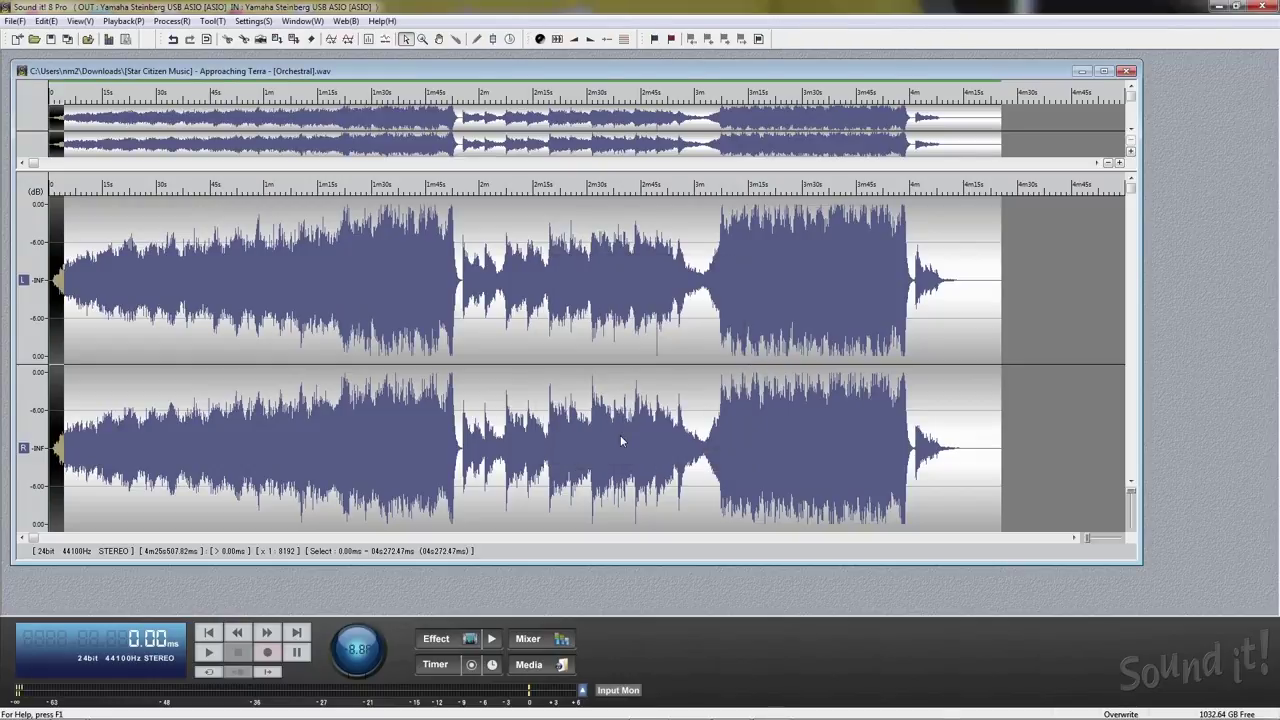
click(925, 315)
Step: Apply a reshaped fade-out to the section from about 4m08s to 4m14s
drag(939, 311, 961, 313)
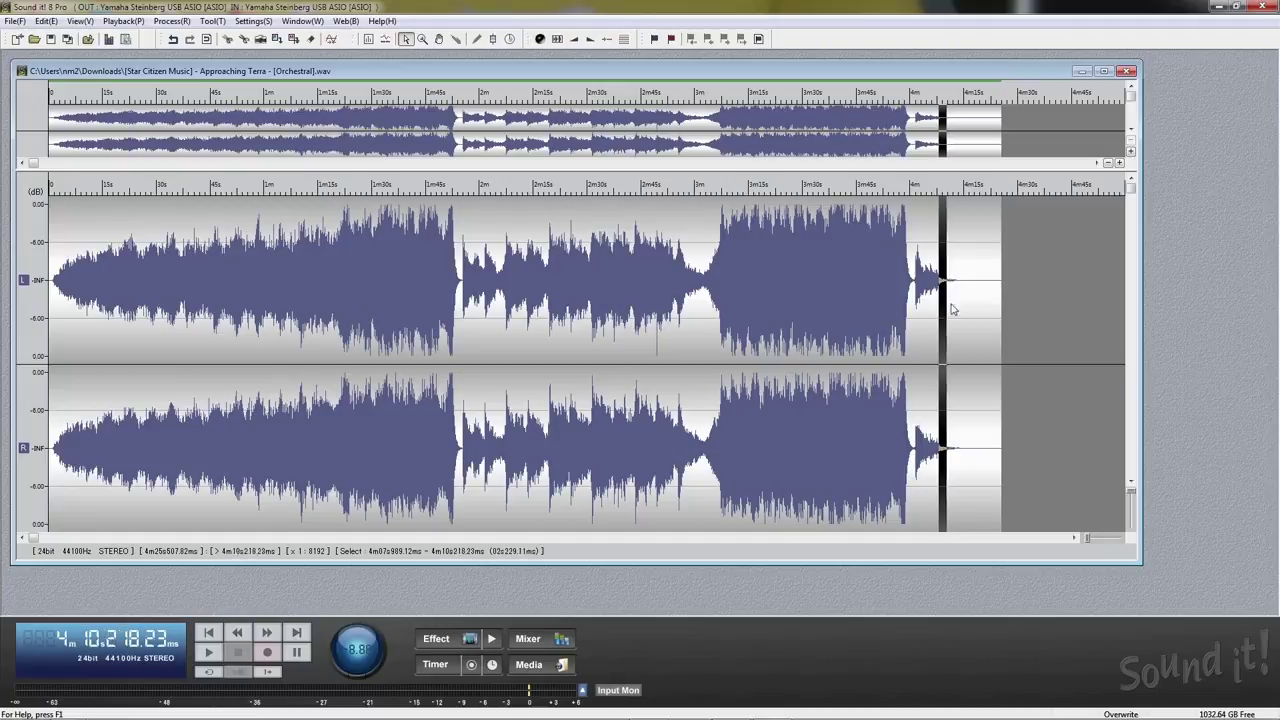
click(172, 21)
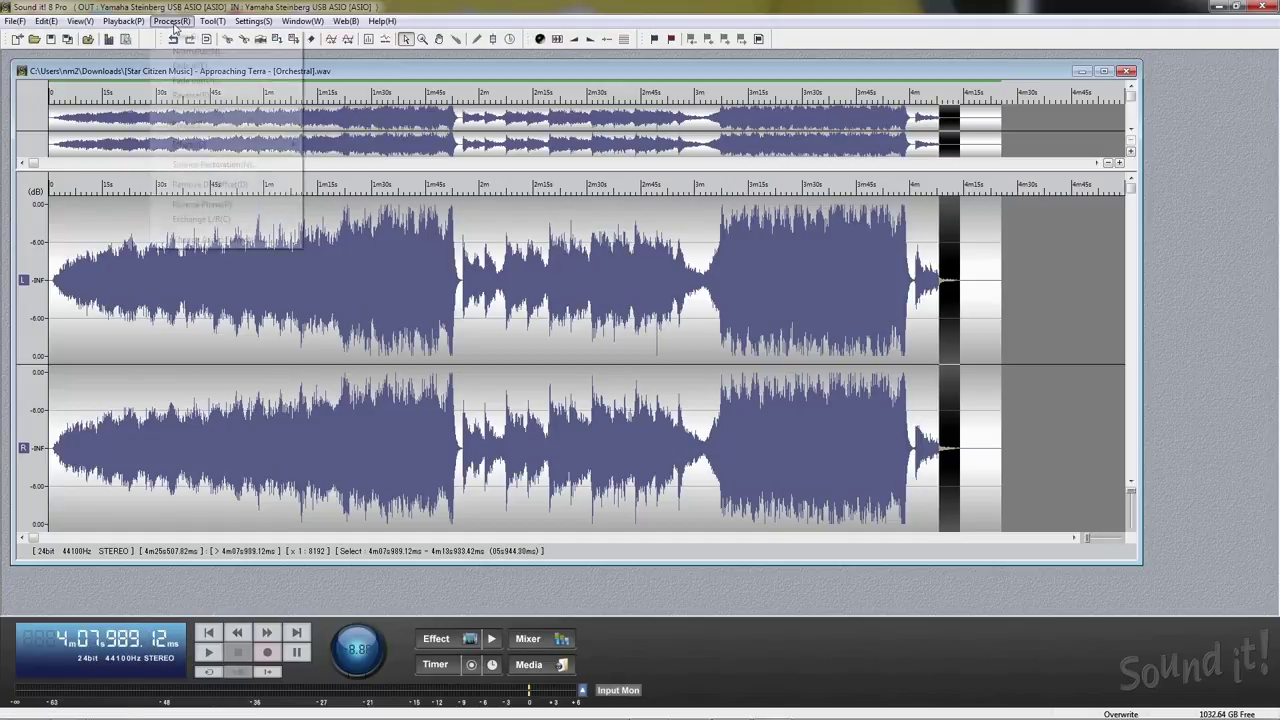
click(205, 80)
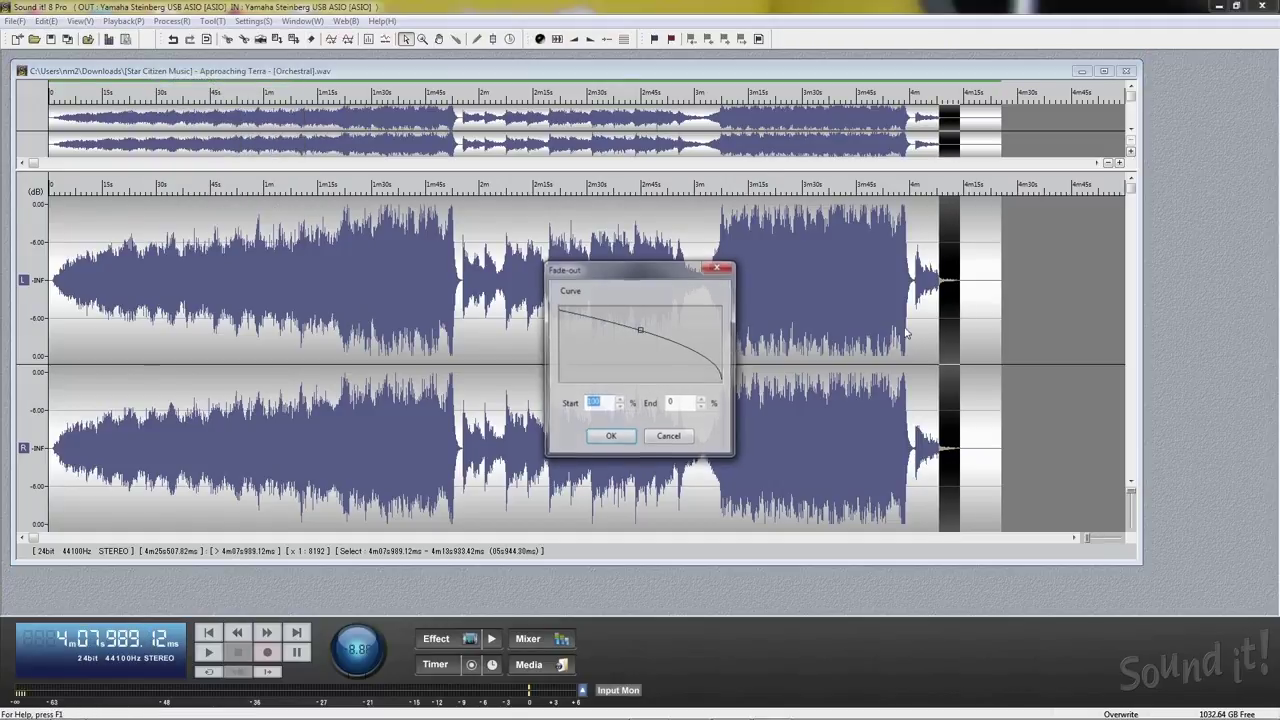
drag(657, 363, 631, 351)
click(607, 436)
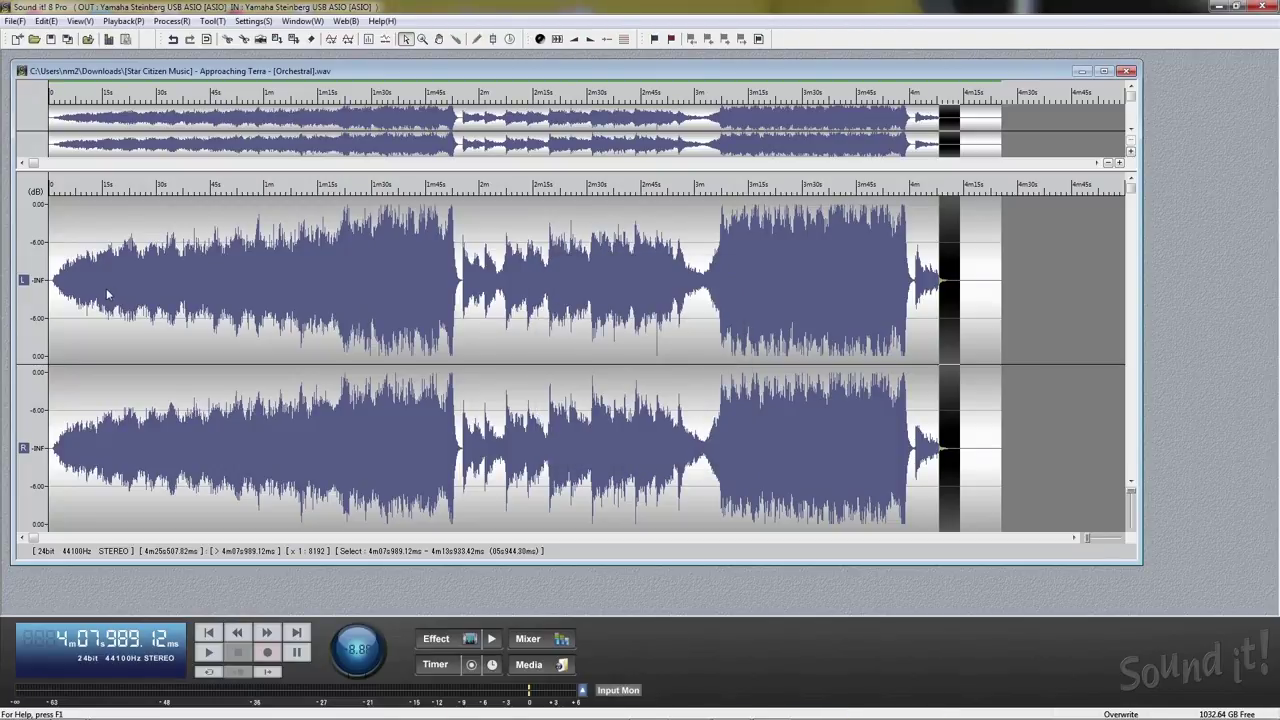
Step: Reverse the stretch from roughly 1s to 11s
drag(55, 300, 92, 305)
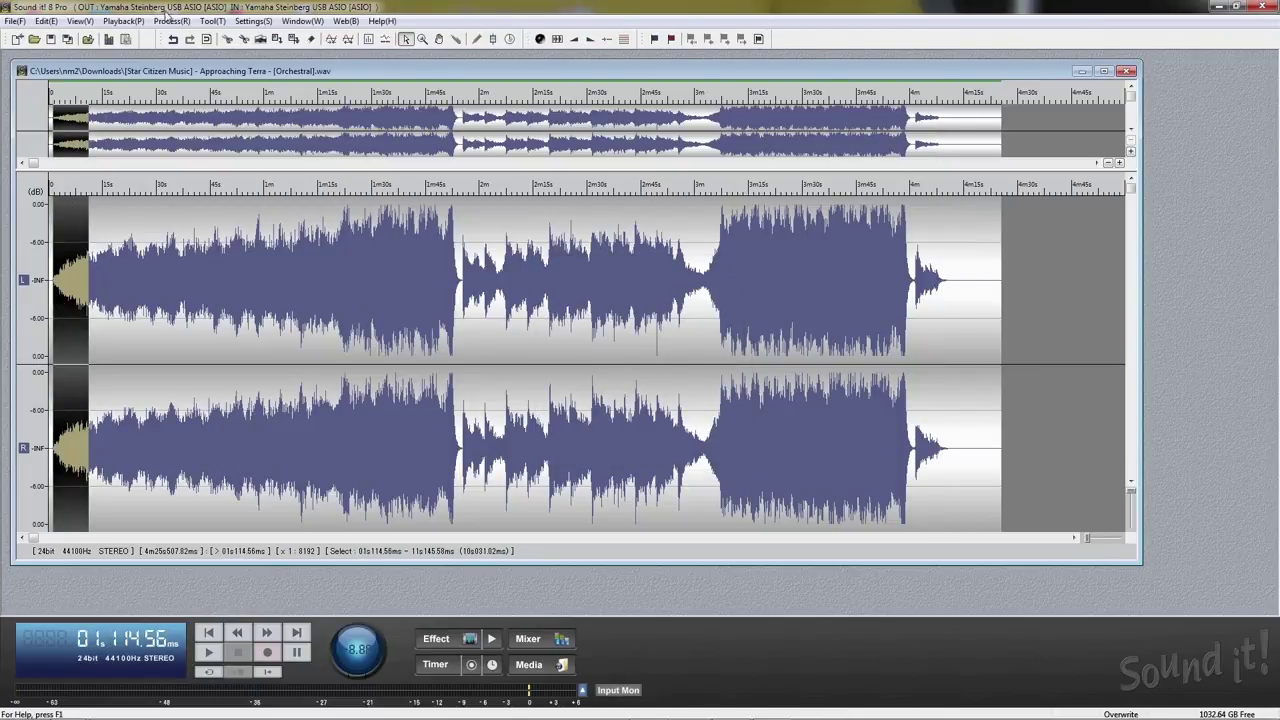
click(168, 20)
click(220, 101)
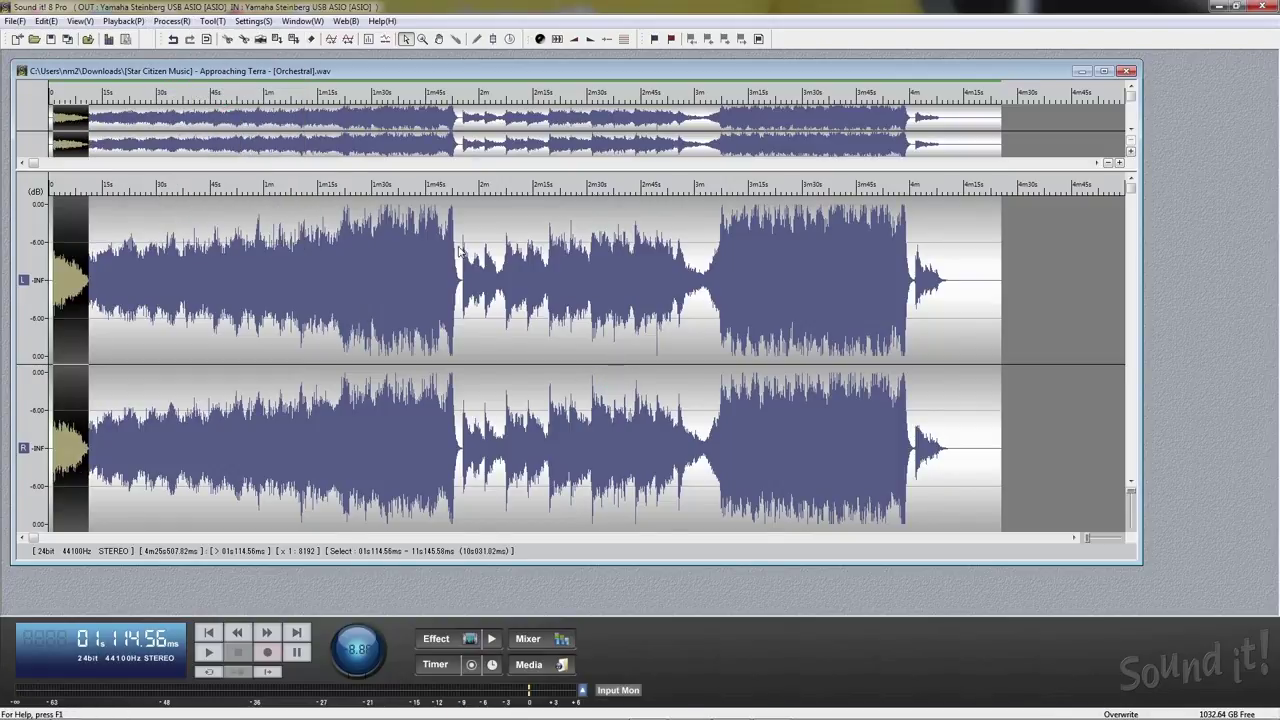
click(237, 331)
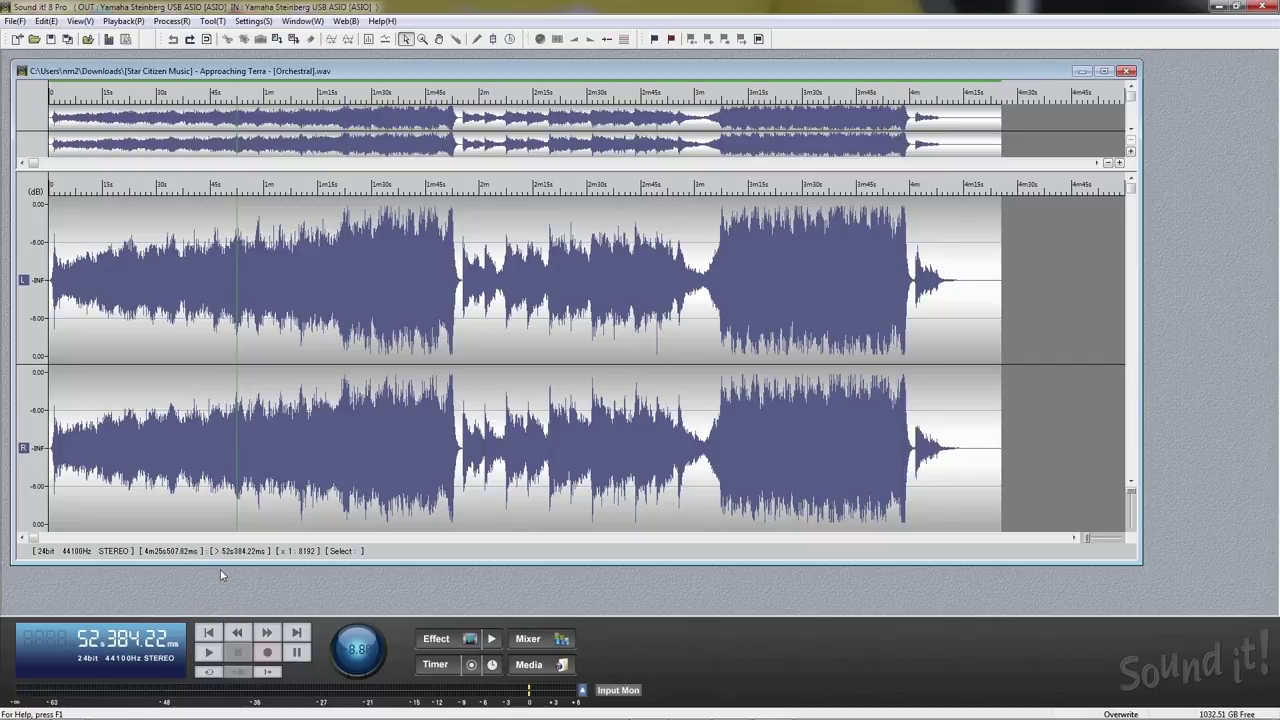
click(210, 634)
click(175, 20)
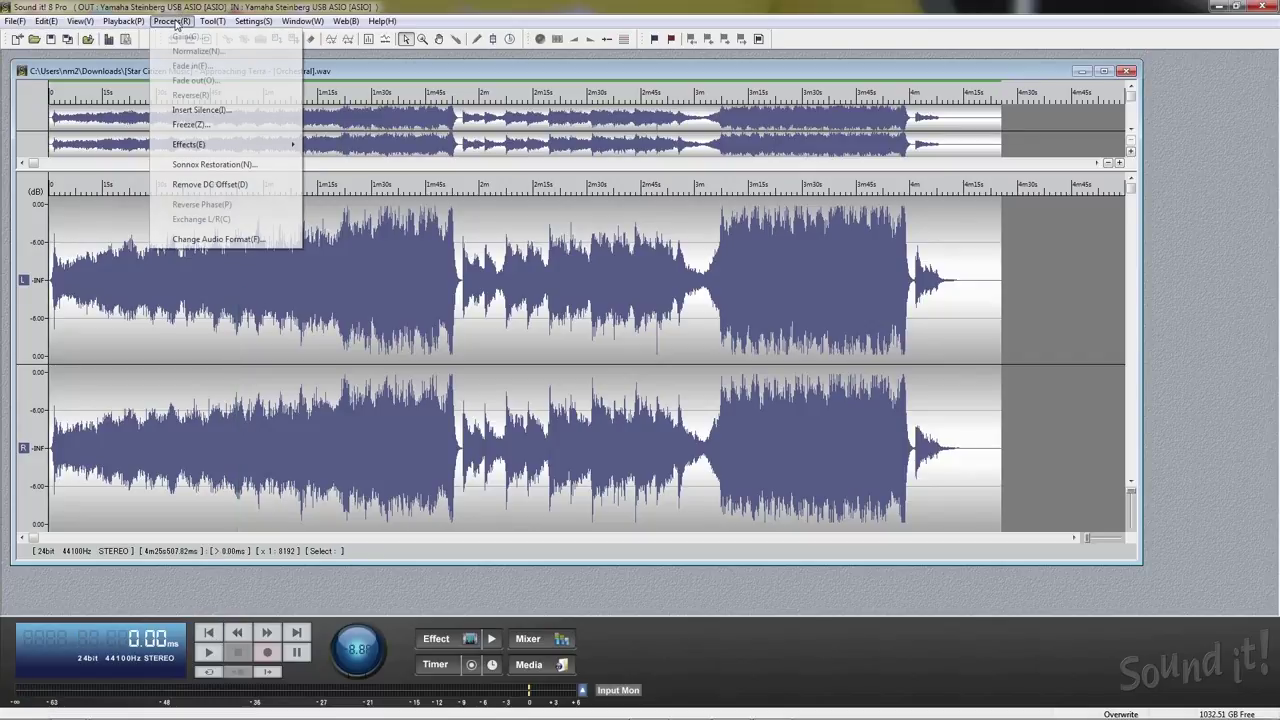
click(199, 110)
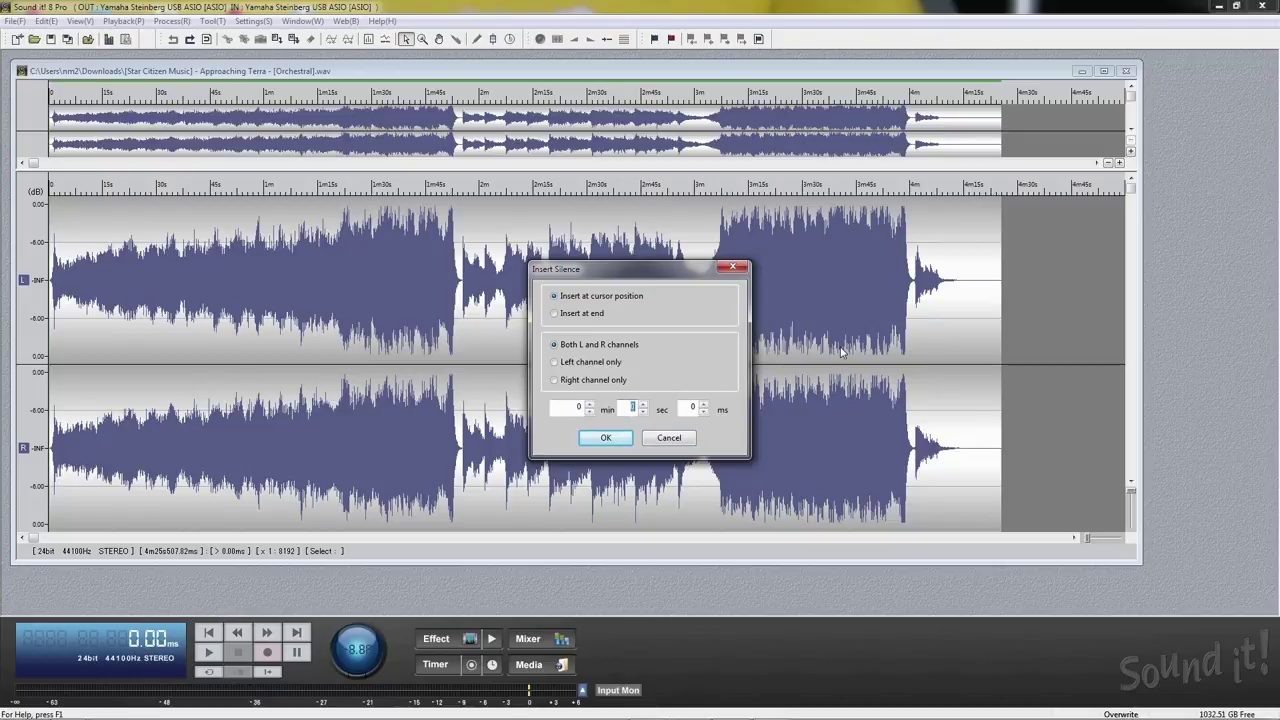
key(Return)
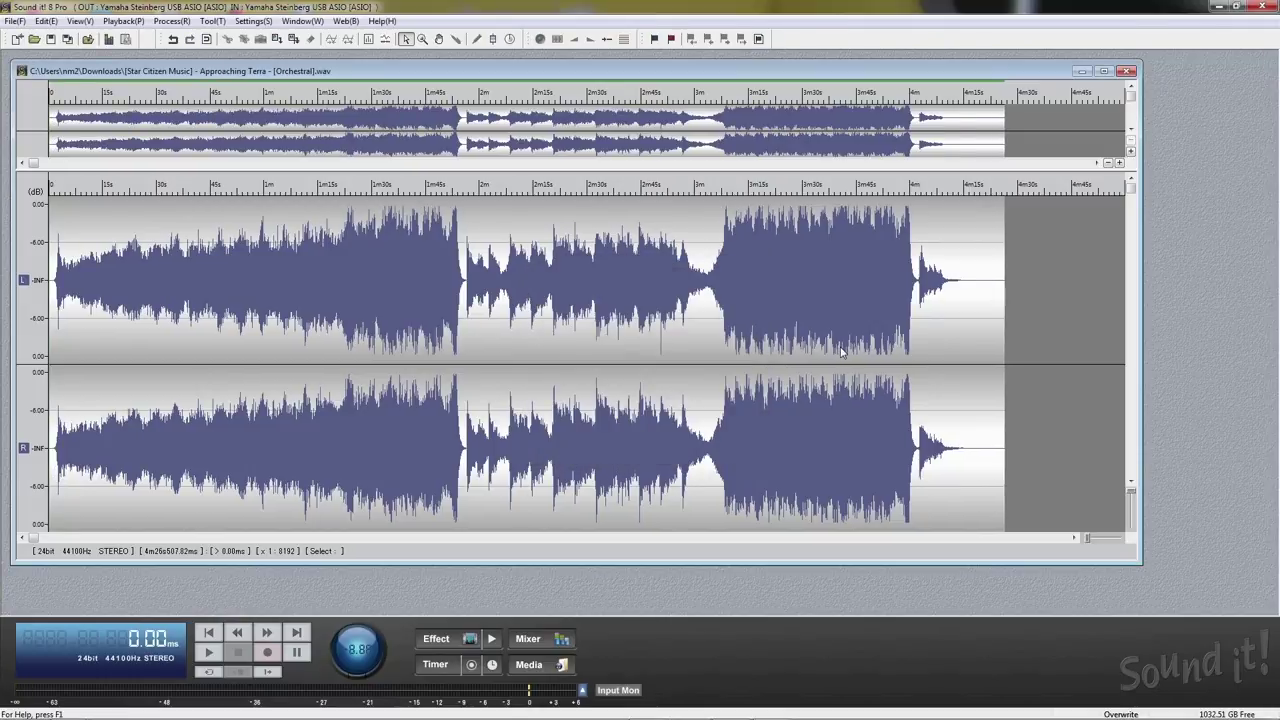
key(ctrl+z)
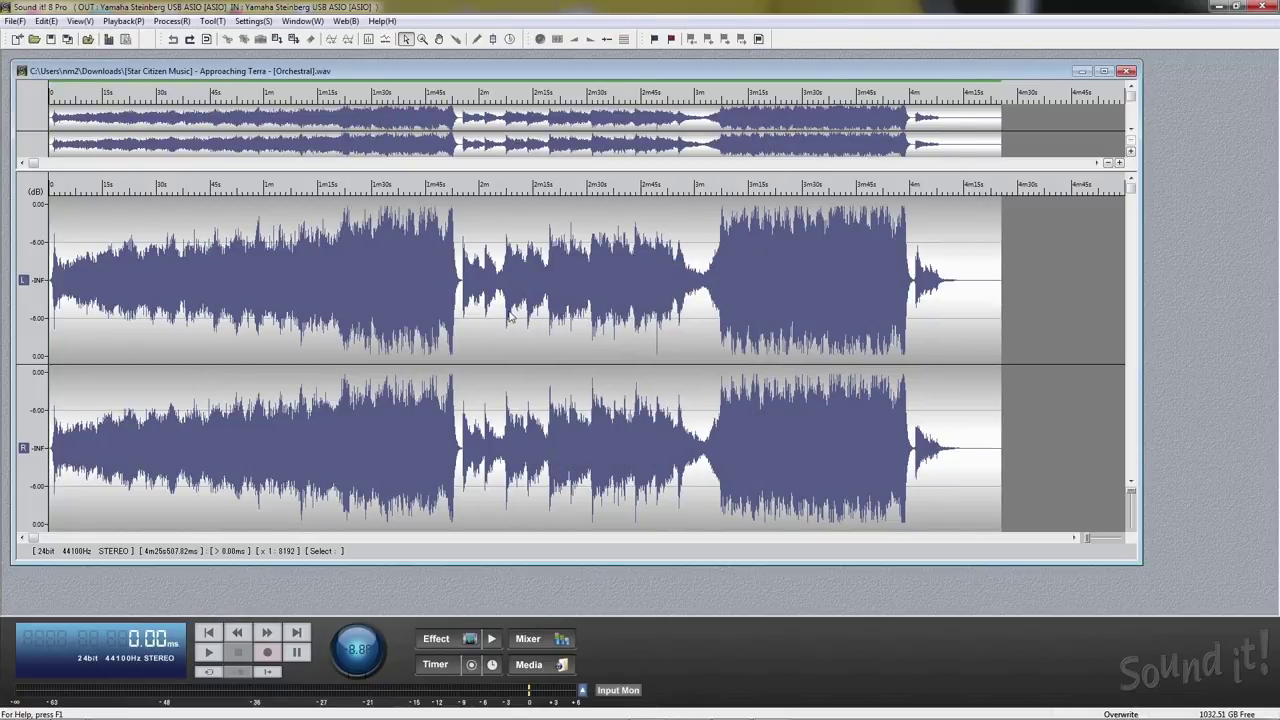
key(ctrl+a)
click(171, 21)
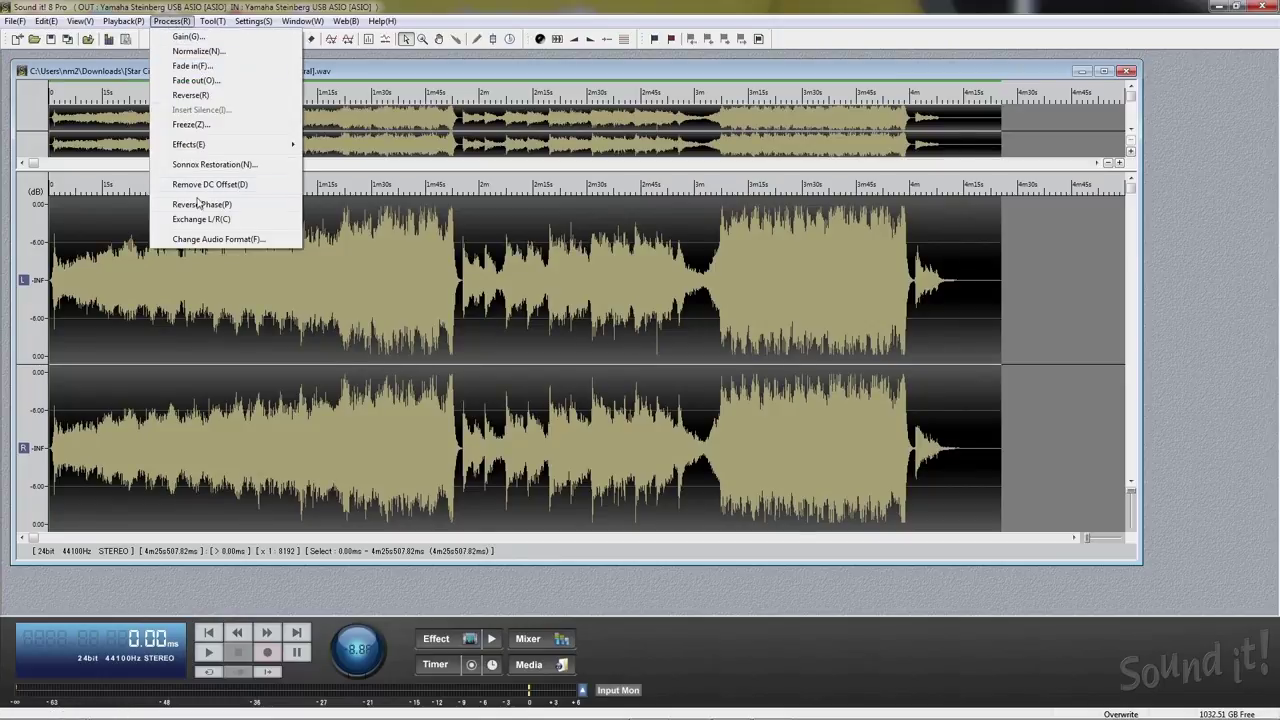
Step: Apply Reverse Phase and Exchange L/R to all of Approaching Terra
click(198, 203)
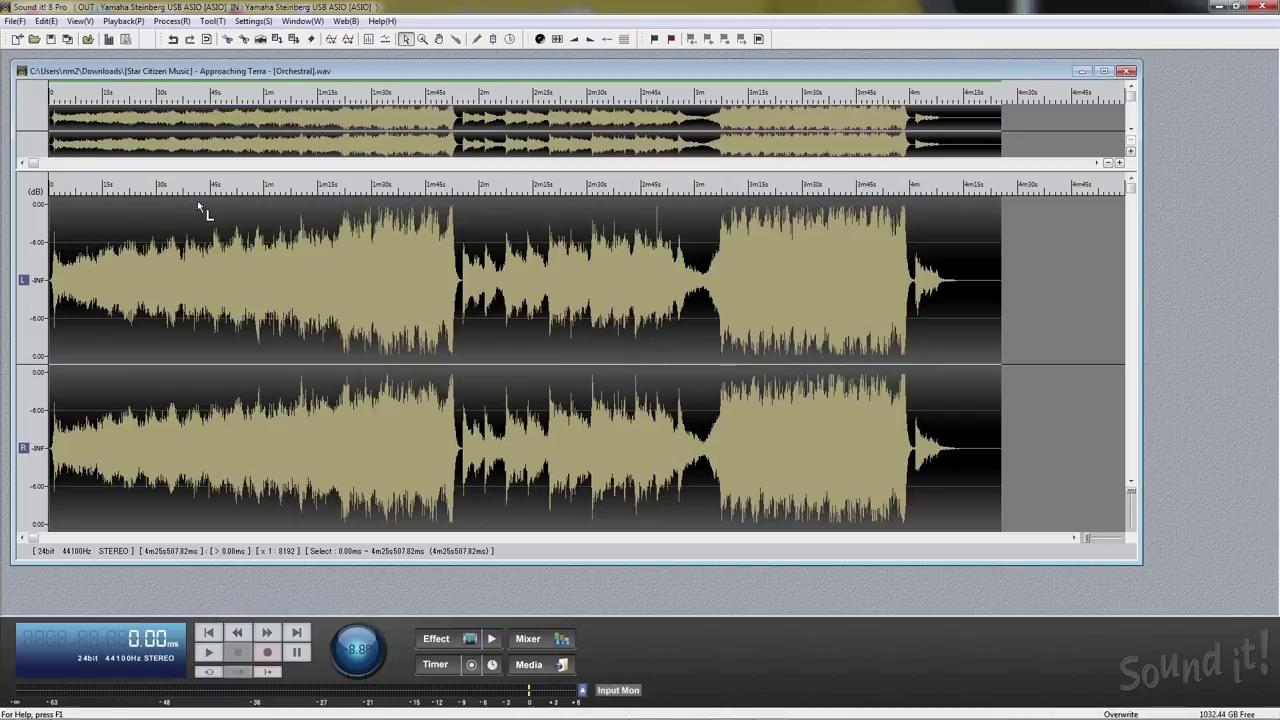
click(172, 21)
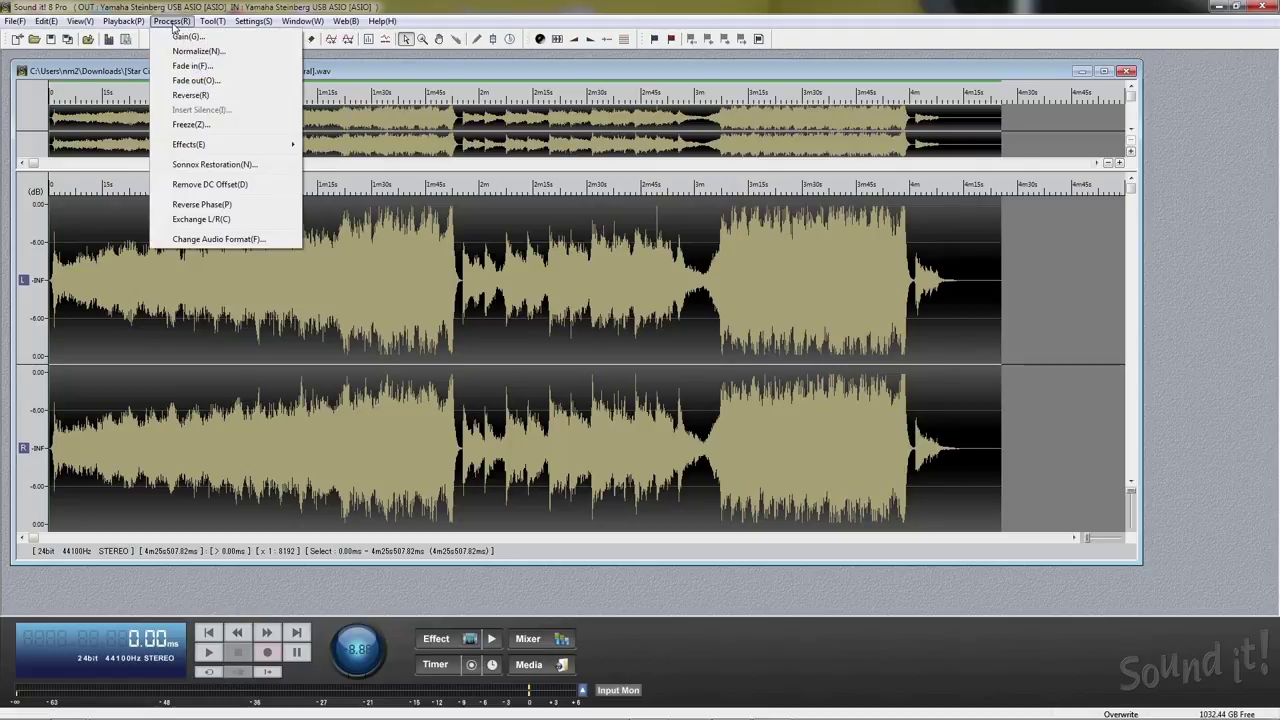
click(202, 220)
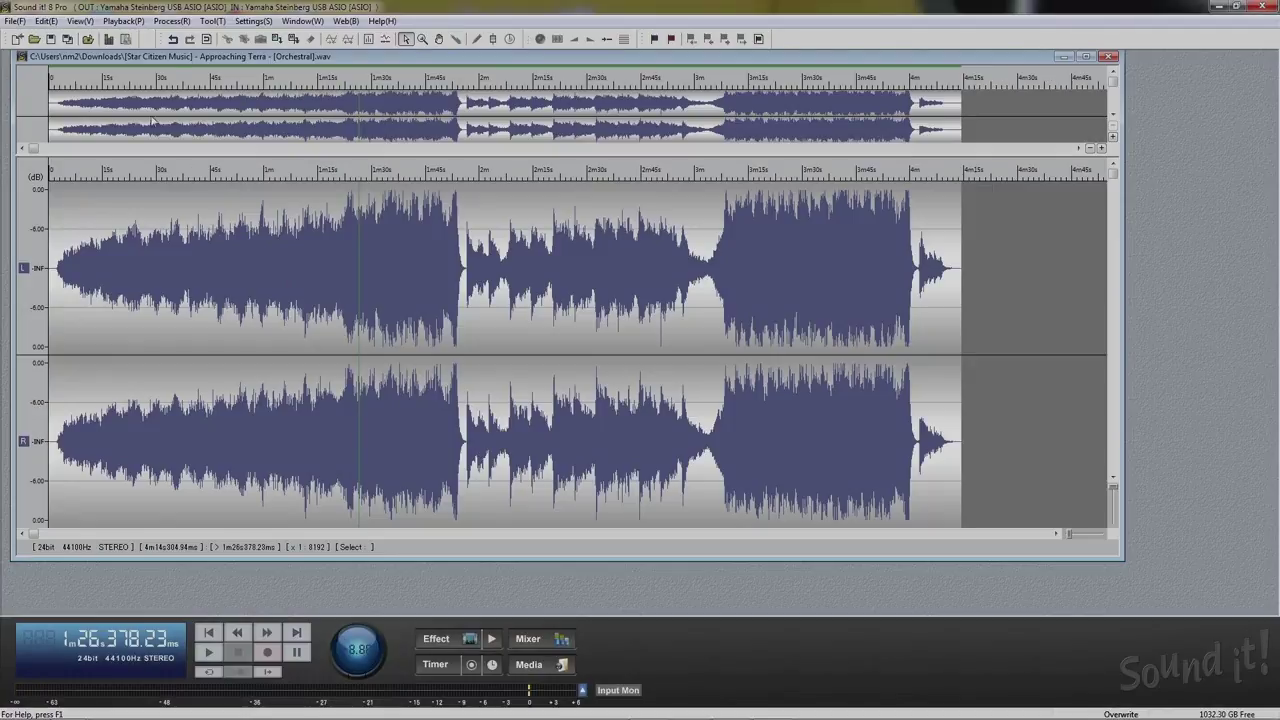
Step: Undo and redo the cut of Approaching Terra's final twelve seconds, then show the undo history
click(174, 40)
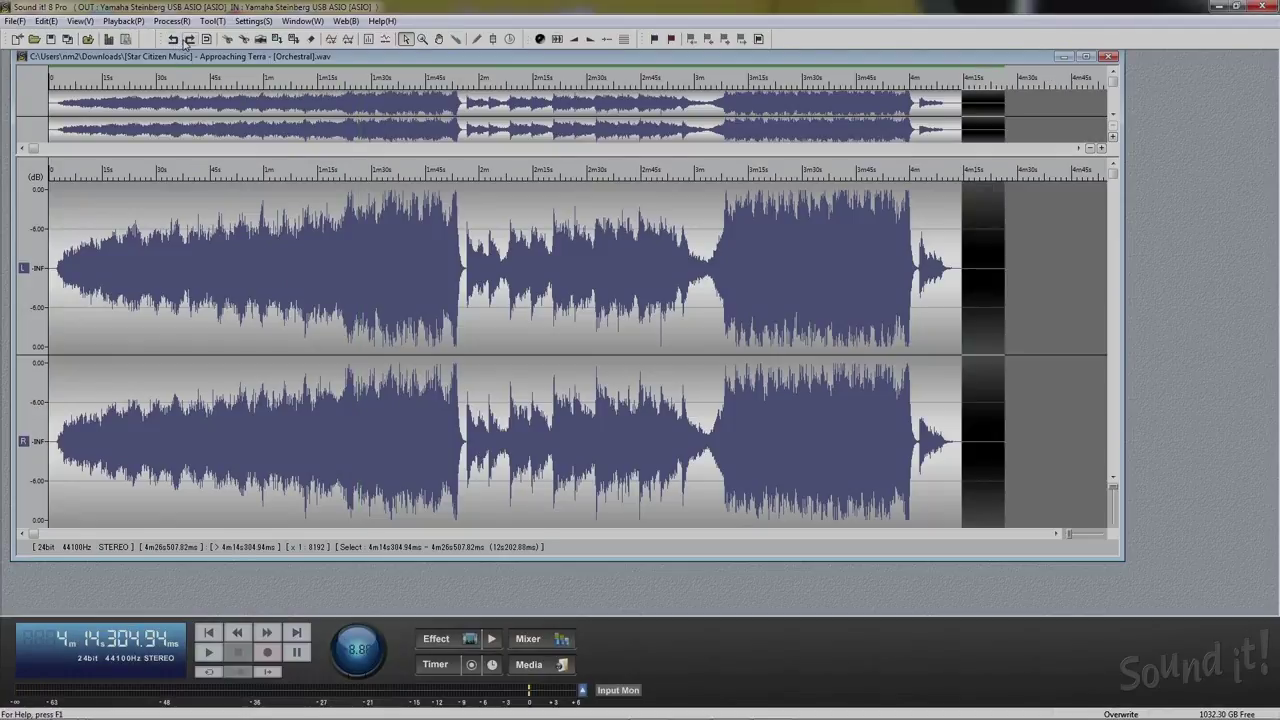
click(185, 42)
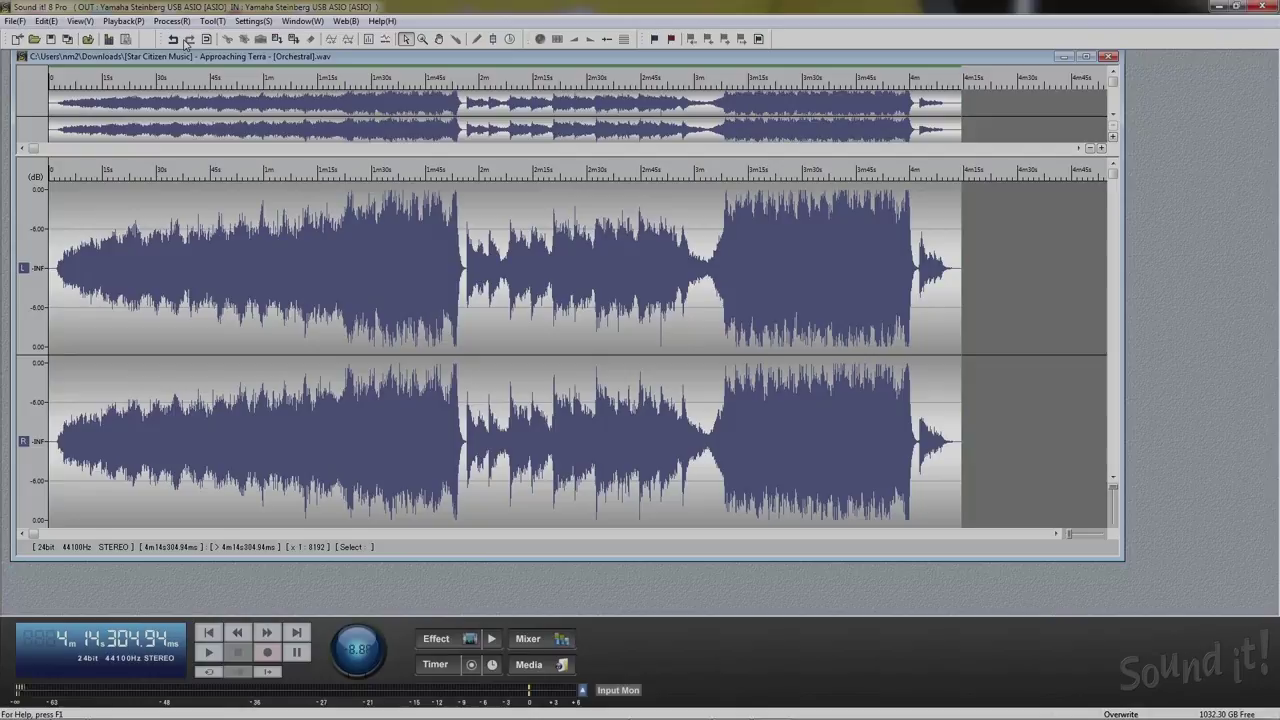
click(206, 40)
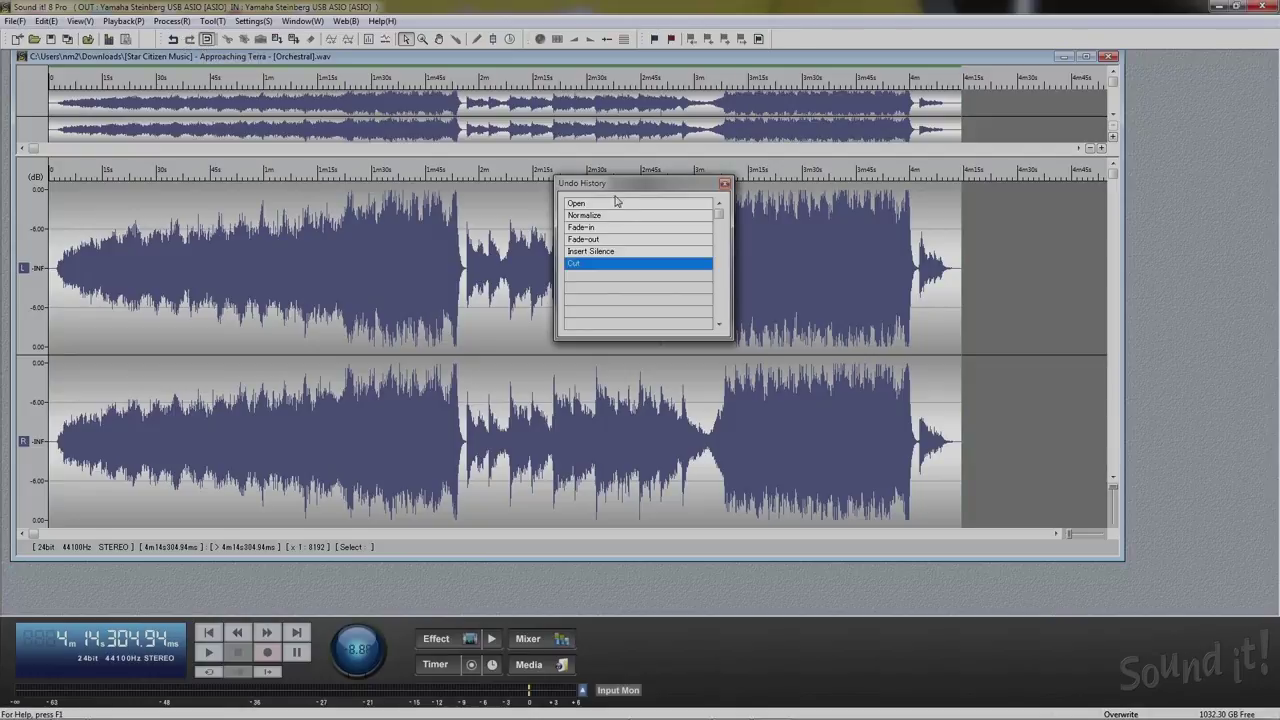